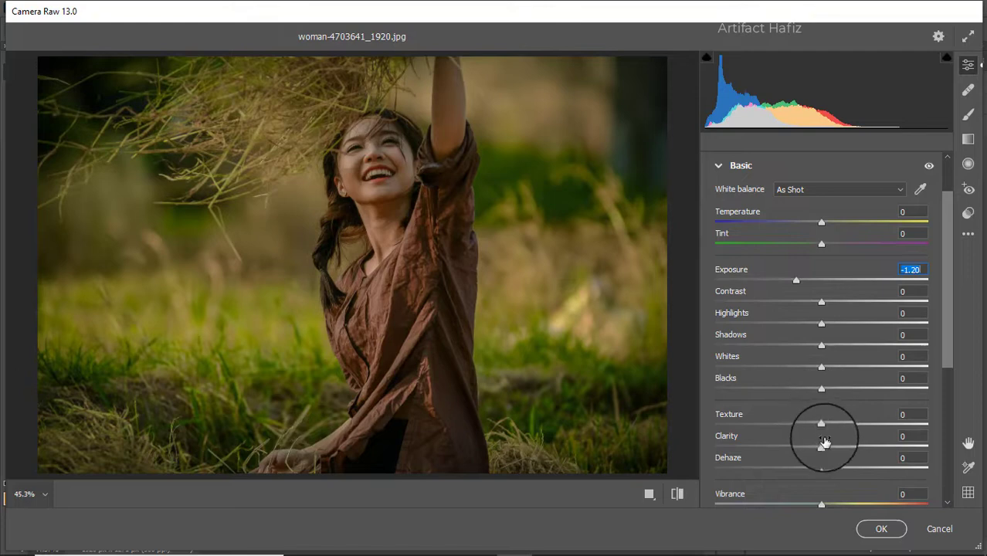
Raise Blacks to +50 in the Camera Raw filter and apply the filter to the photo
{"action": "left_click_drag", "start_coordinate": [823, 387], "coordinate": [908, 394]}
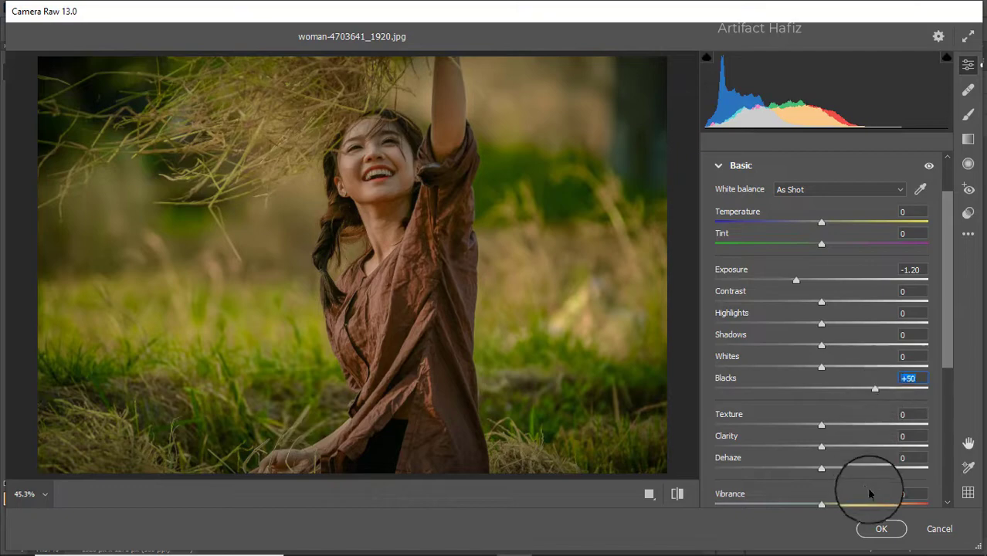
{"action": "left_click", "coordinate": [875, 529]}
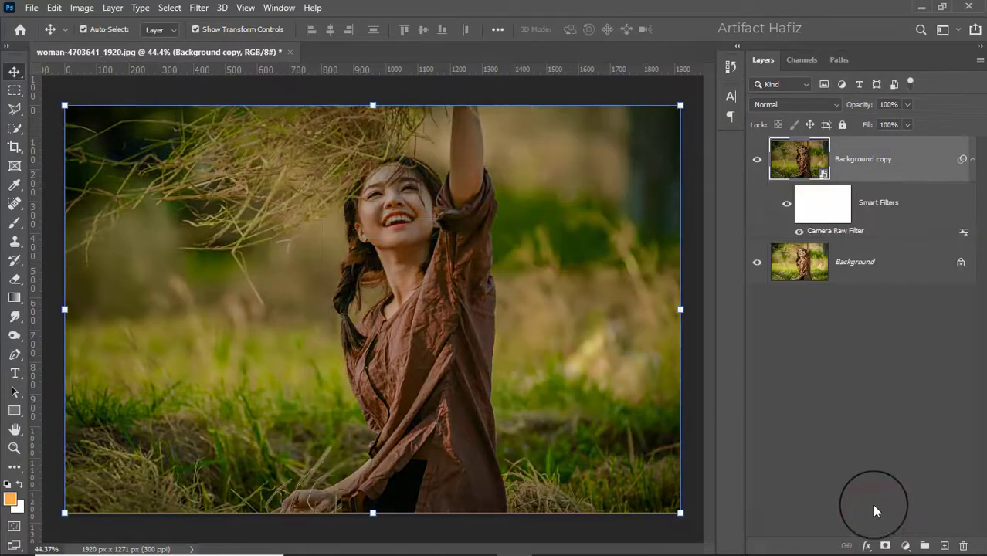
Paint black on the Camera Raw smart filter mask over the woman's upper body with an 1100 px Soft Round brush at 100% opacity
{"action": "left_click", "coordinate": [811, 210]}
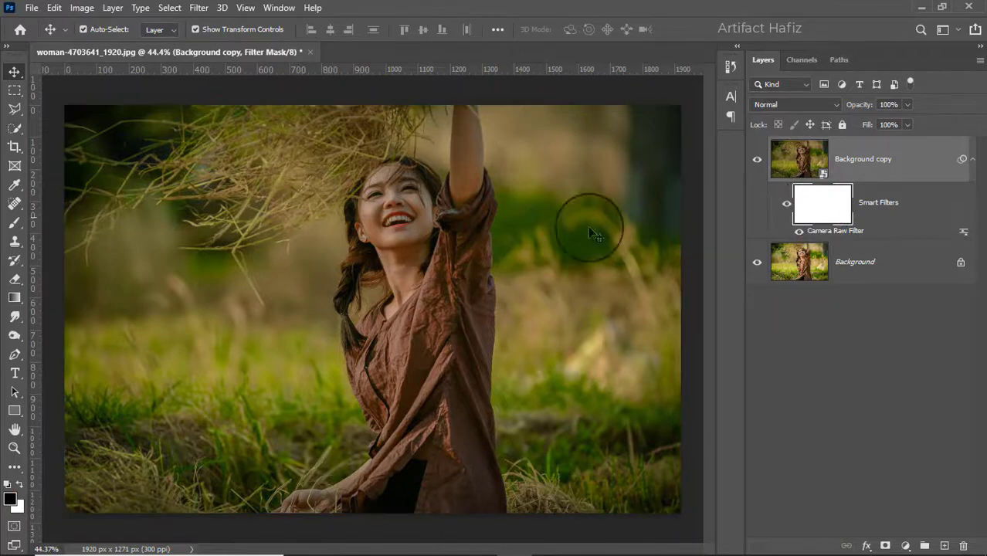
{"action": "left_click", "coordinate": [13, 224]}
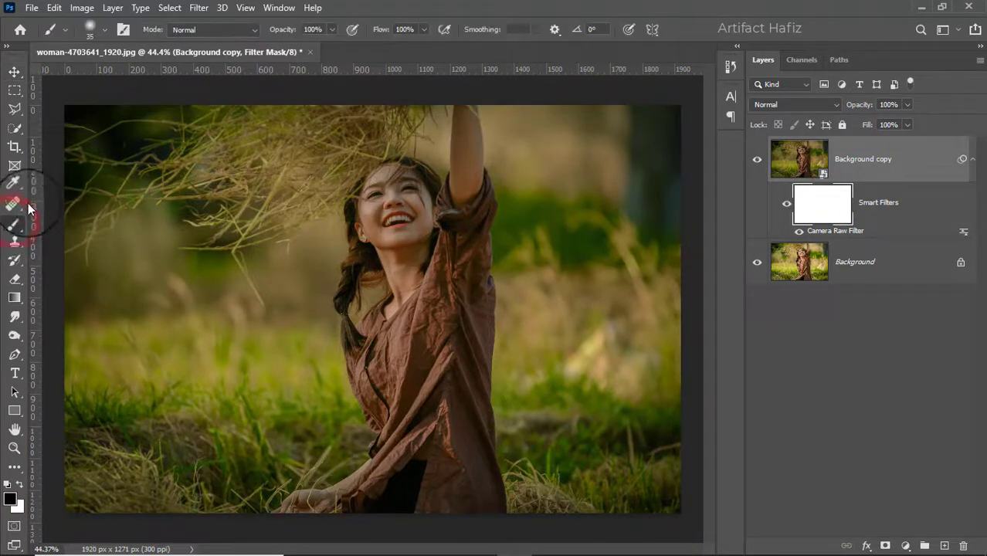
{"action": "left_click", "coordinate": [101, 34]}
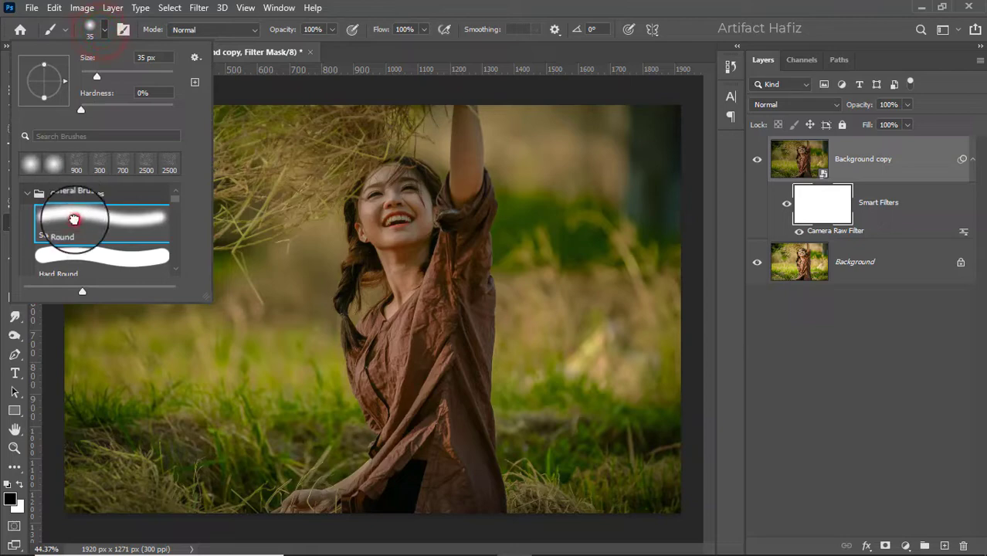
{"action": "left_click", "coordinate": [73, 221]}
{"action": "left_click", "coordinate": [332, 28]}
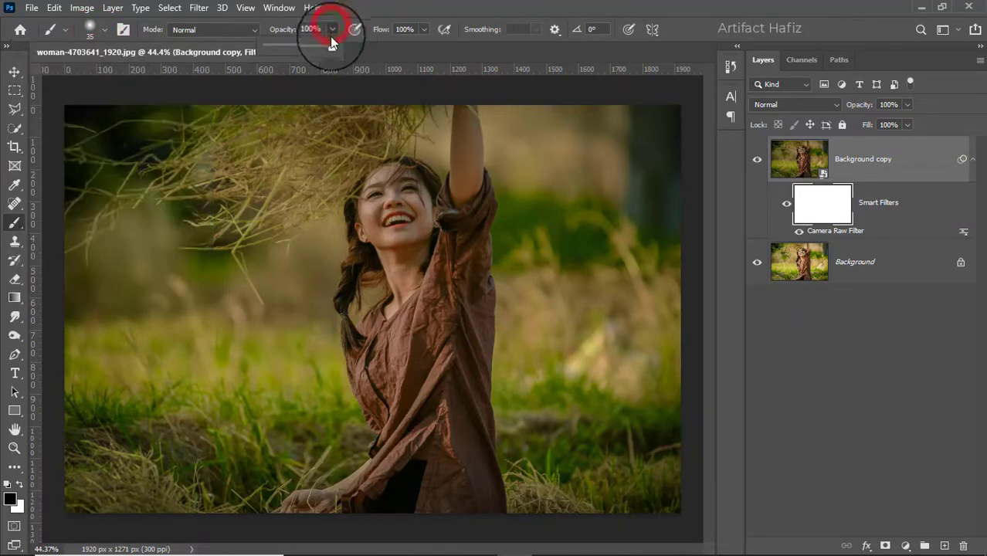
{"action": "left_click", "coordinate": [17, 486]}
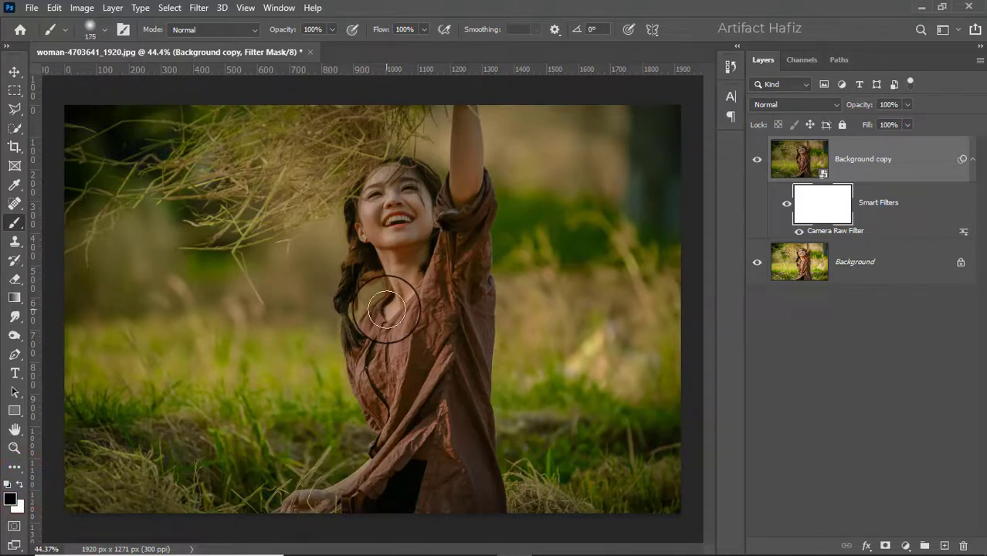
{"action": "key", "text": "bracketright"}
{"action": "key", "text": "bracketright"}
{"action": "key", "text": "bracketright"}
{"action": "key", "text": "bracketright"}
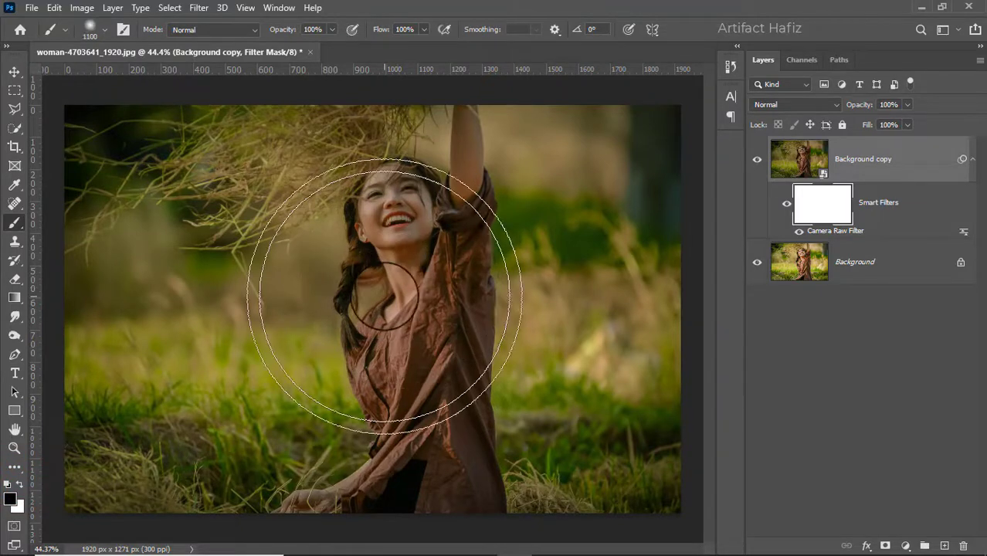
{"action": "left_click", "coordinate": [384, 296]}
{"action": "left_click", "coordinate": [383, 293]}
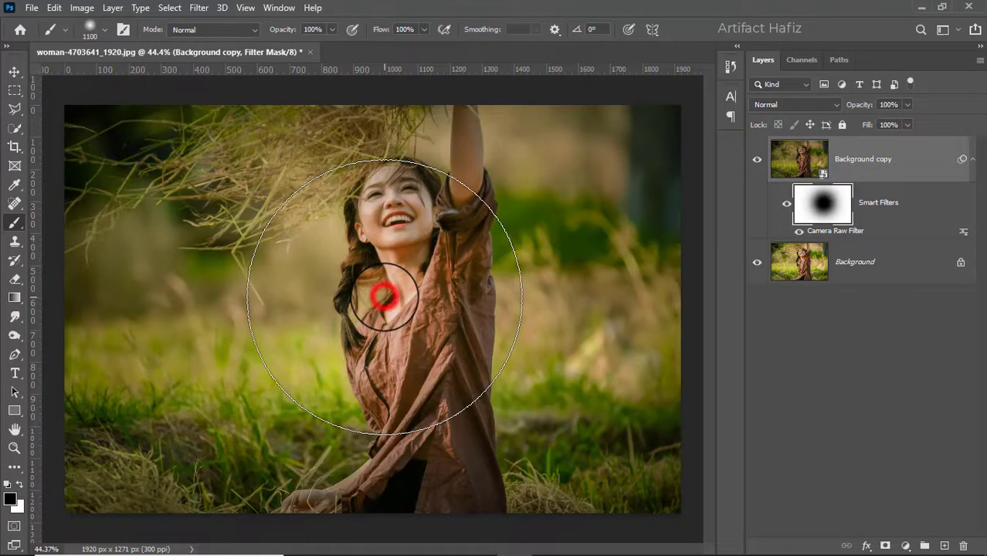
Enlarge the smart filter mask's painted area to 174.72% by stretching it upward and downward, and commit the transform
{"action": "left_click", "coordinate": [14, 71]}
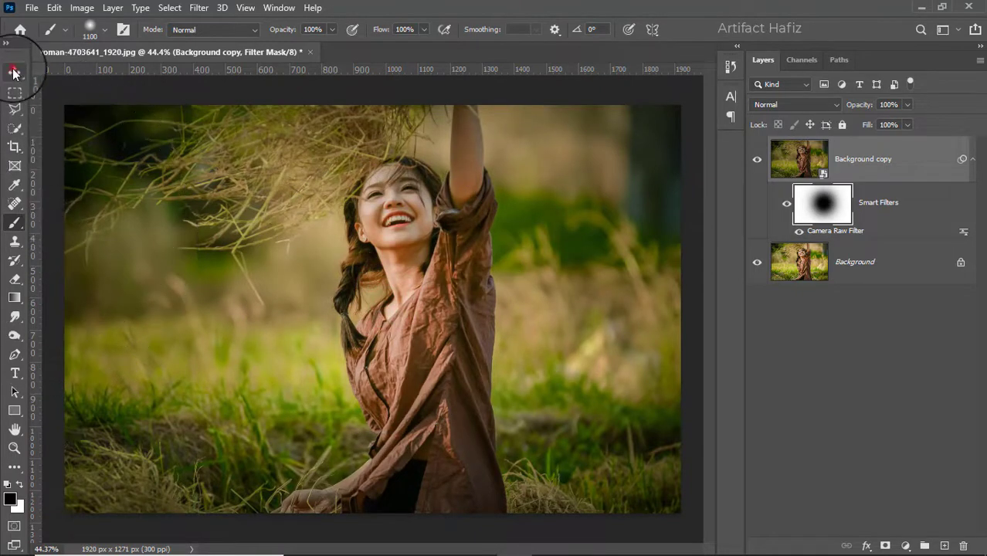
{"action": "scroll", "coordinate": [456, 193], "scroll_direction": "down", "scroll_amount": 3}
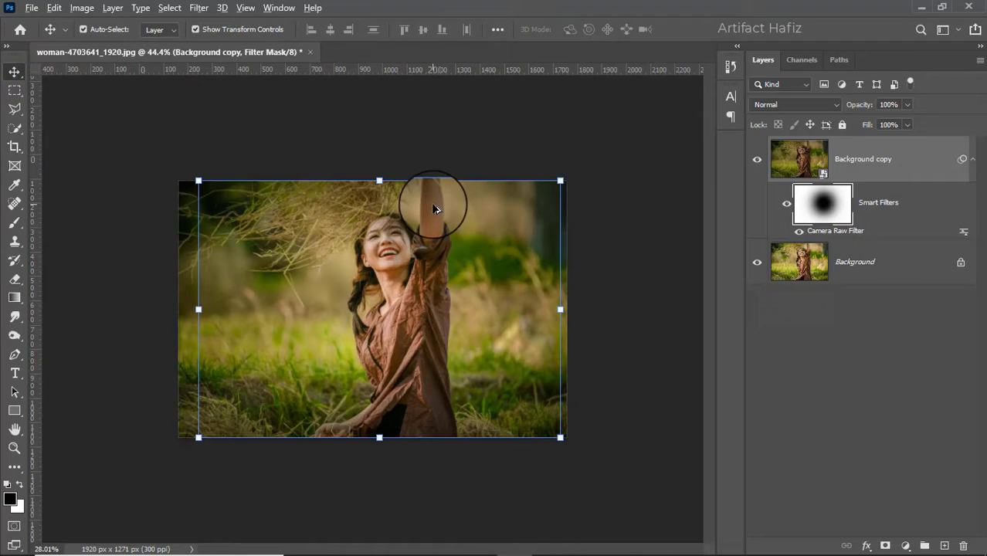
{"action": "left_click", "coordinate": [378, 180]}
{"action": "left_click_drag", "start_coordinate": [380, 128], "coordinate": [379, 58]}
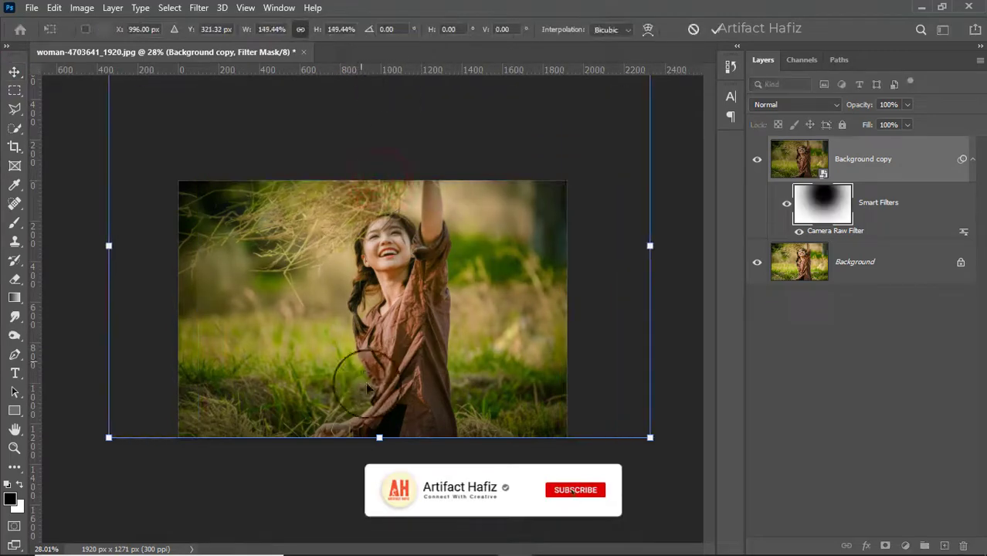
{"action": "left_click_drag", "start_coordinate": [379, 436], "coordinate": [379, 504]}
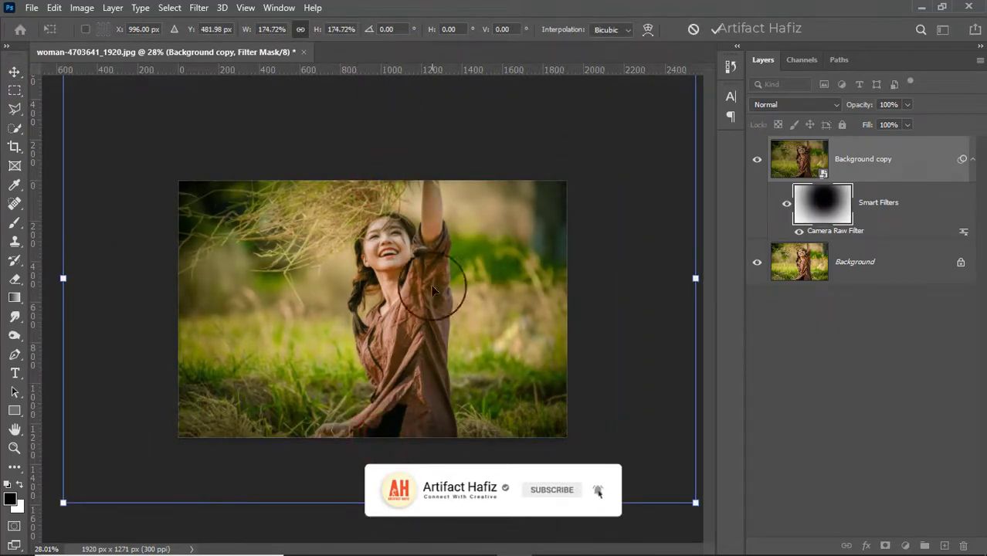
{"action": "scroll", "coordinate": [407, 260], "scroll_direction": "up", "scroll_amount": 3}
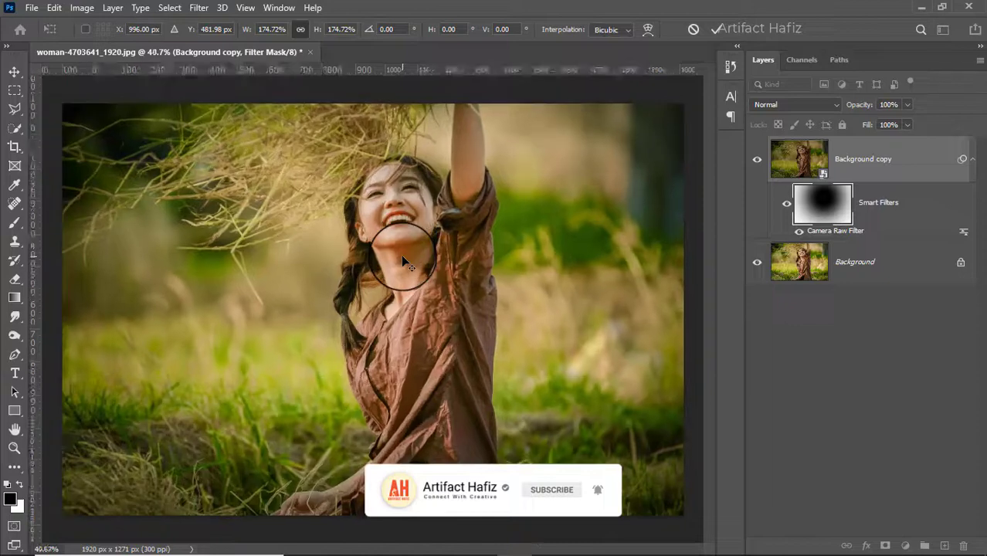
{"action": "left_click", "coordinate": [716, 29]}
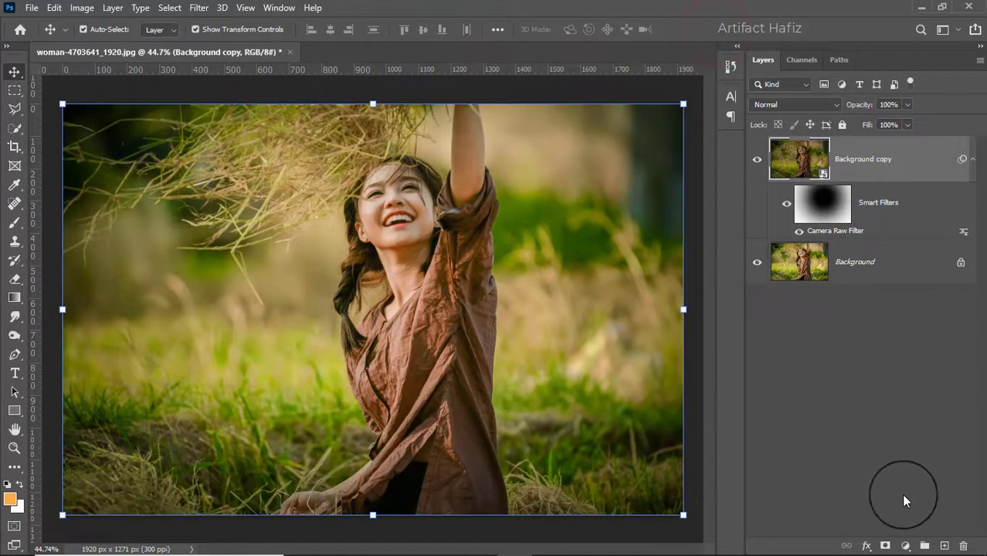
Add a Brightness/Contrast adjustment layer above the filtered photo with brightness at -19
{"action": "left_click", "coordinate": [905, 547]}
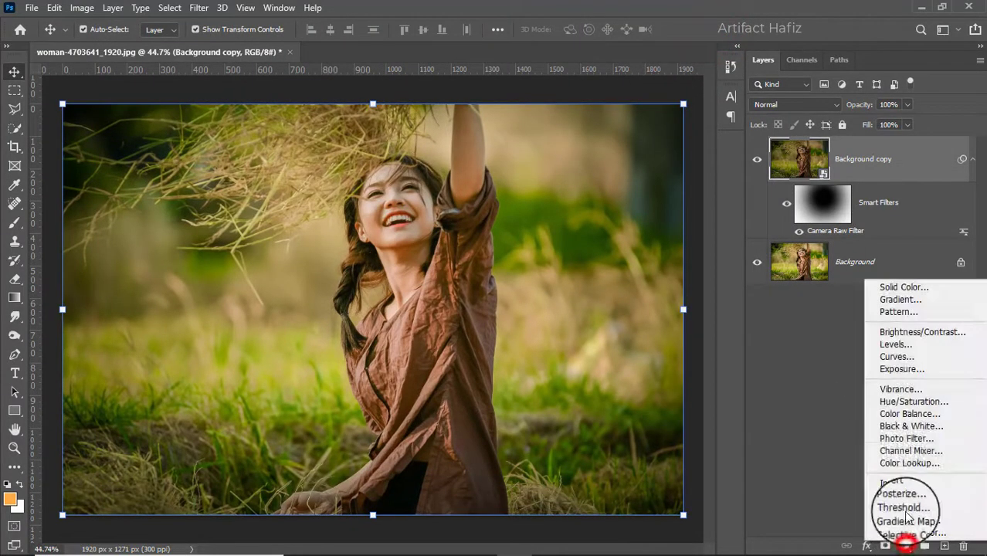
{"action": "left_click", "coordinate": [900, 332]}
{"action": "left_click_drag", "start_coordinate": [777, 257], "coordinate": [771, 259]}
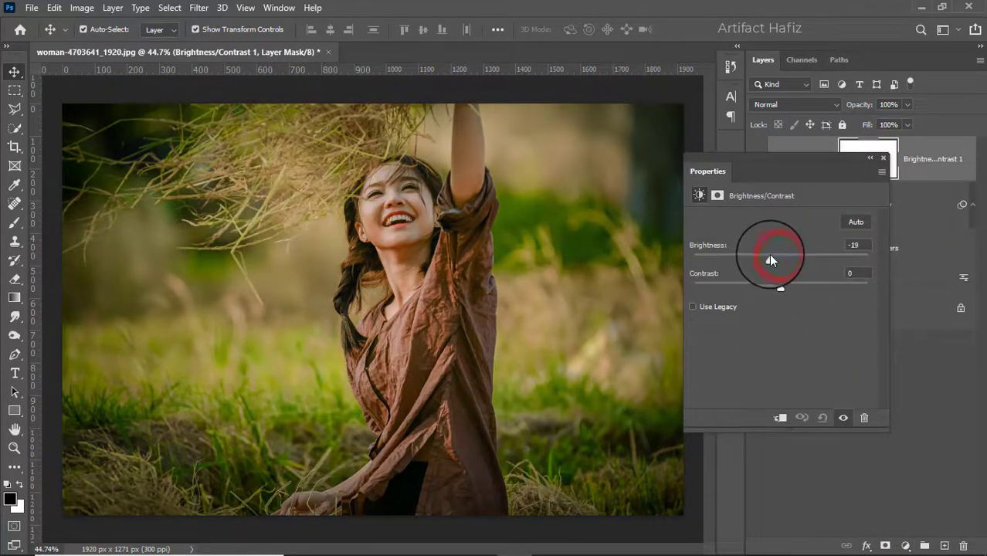
{"action": "left_click", "coordinate": [883, 160]}
Add a Curves adjustment layer, anchoring the RGB curve in the shadows and slightly raising it in the highlights
{"action": "left_click", "coordinate": [905, 545]}
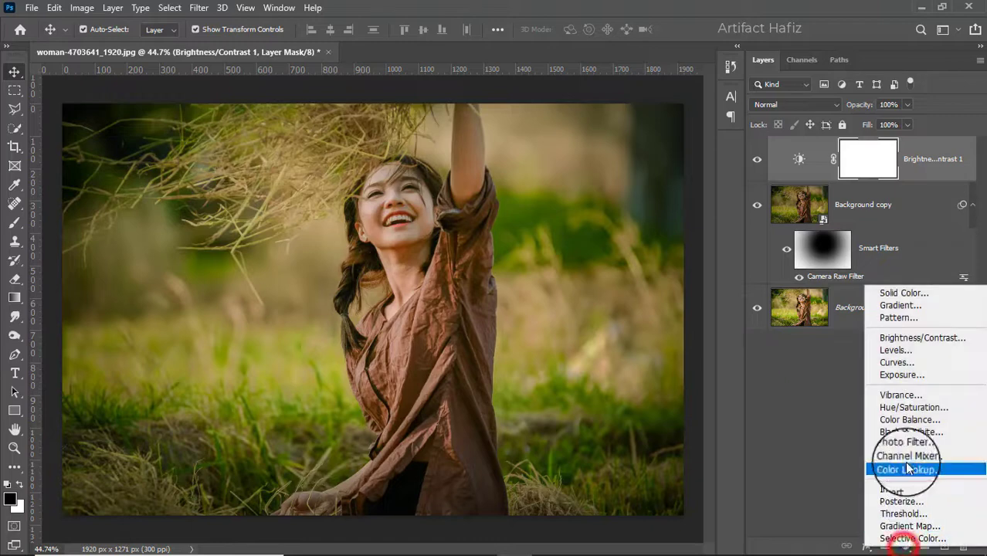
{"action": "left_click", "coordinate": [892, 362]}
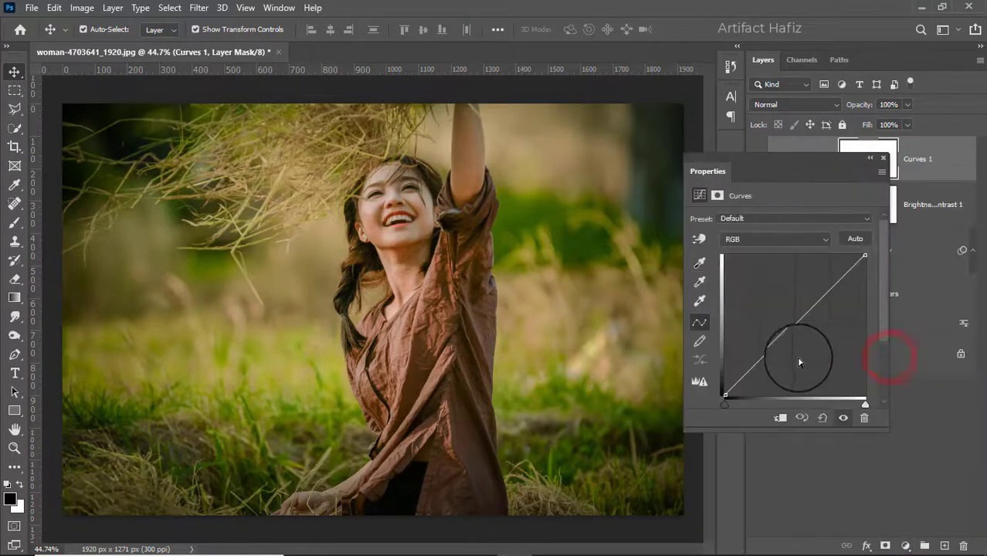
{"action": "left_click", "coordinate": [759, 360]}
{"action": "left_click_drag", "start_coordinate": [829, 291], "coordinate": [829, 281]}
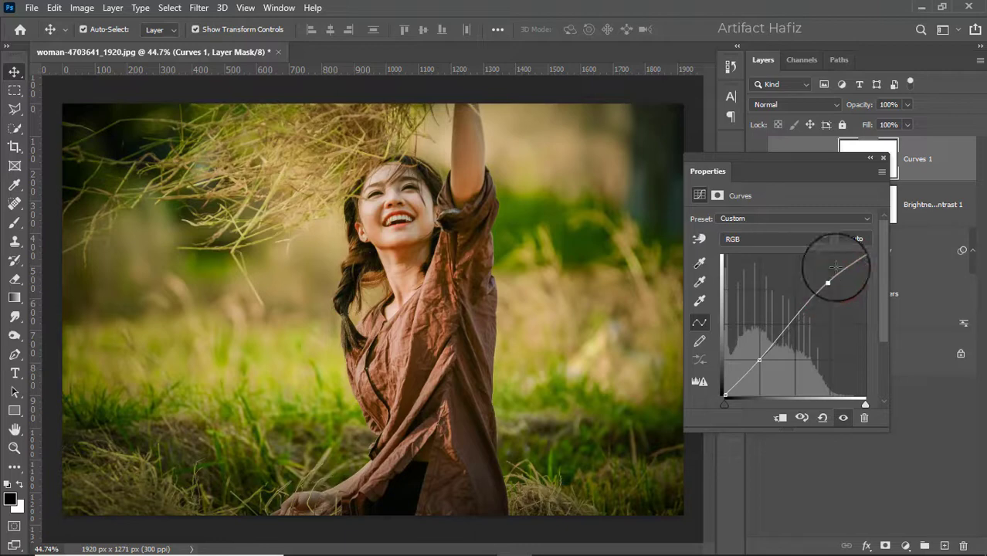
{"action": "left_click", "coordinate": [881, 159]}
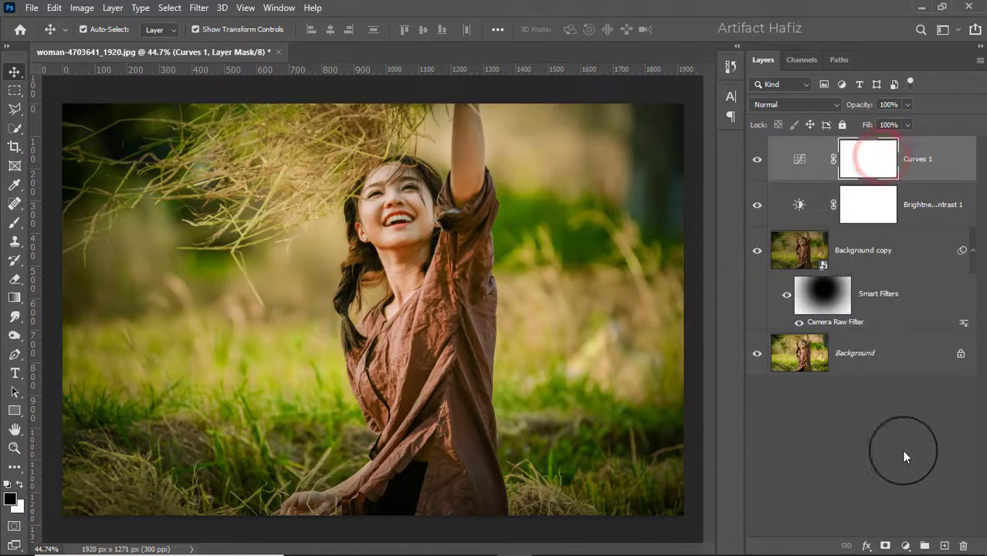
Add a Levels adjustment layer with the RGB white input level at 241
{"action": "left_click", "coordinate": [905, 546]}
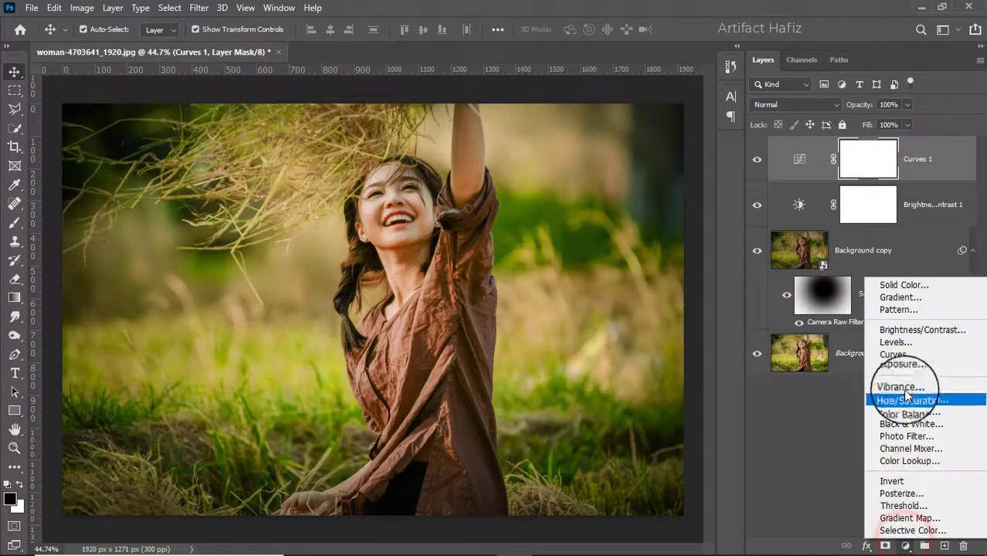
{"action": "left_click", "coordinate": [896, 343]}
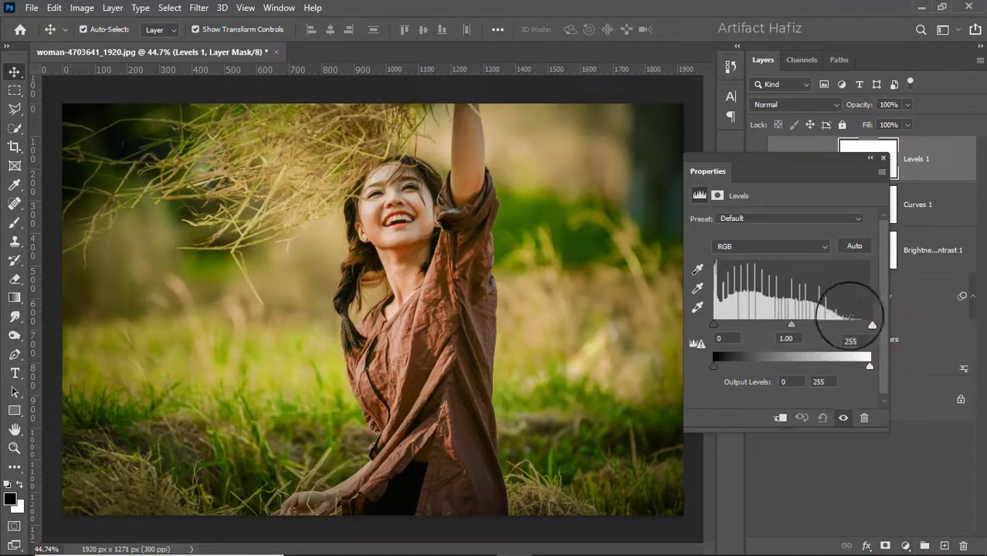
{"action": "left_click_drag", "start_coordinate": [871, 325], "coordinate": [862, 326]}
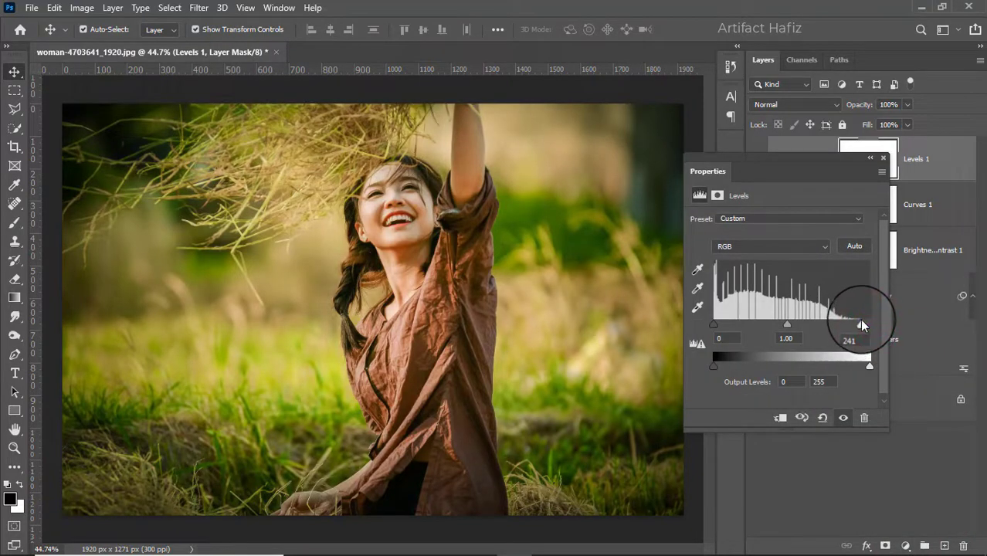
{"action": "left_click", "coordinate": [882, 158]}
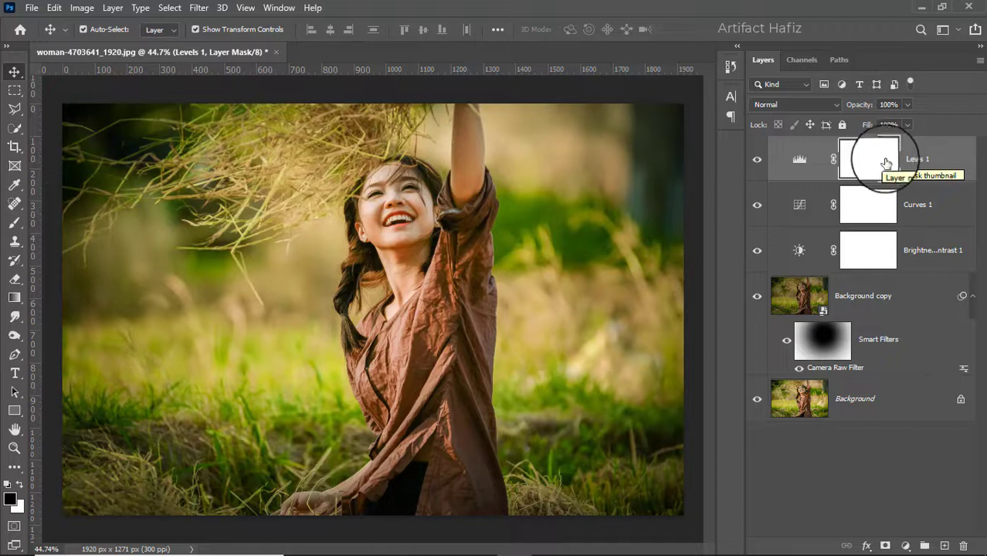
Add a Color Lookup adjustment layer using the 3D LUT Fuji ETERNA 250D Kodak 2395 (by Adobe).cube
{"action": "left_click", "coordinate": [905, 545]}
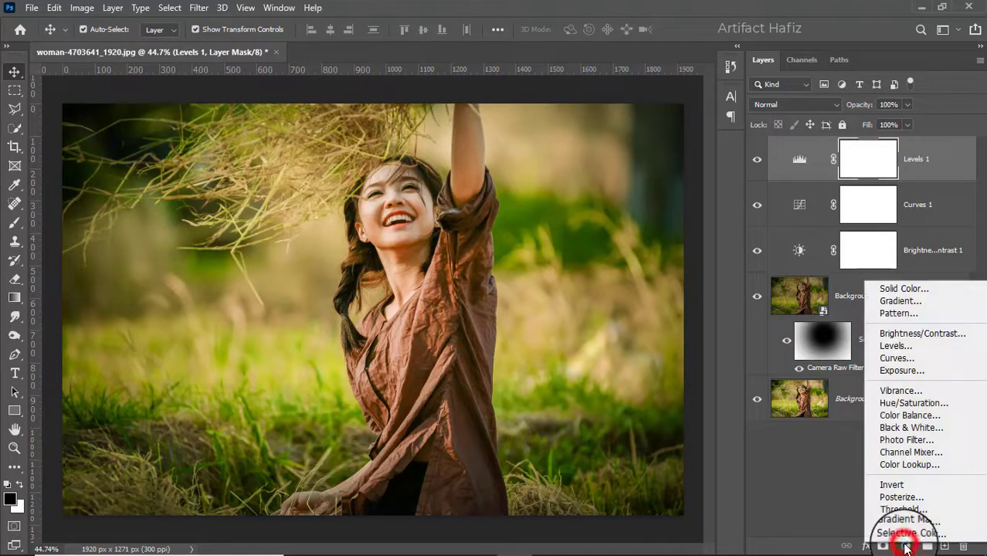
{"action": "left_click", "coordinate": [902, 463]}
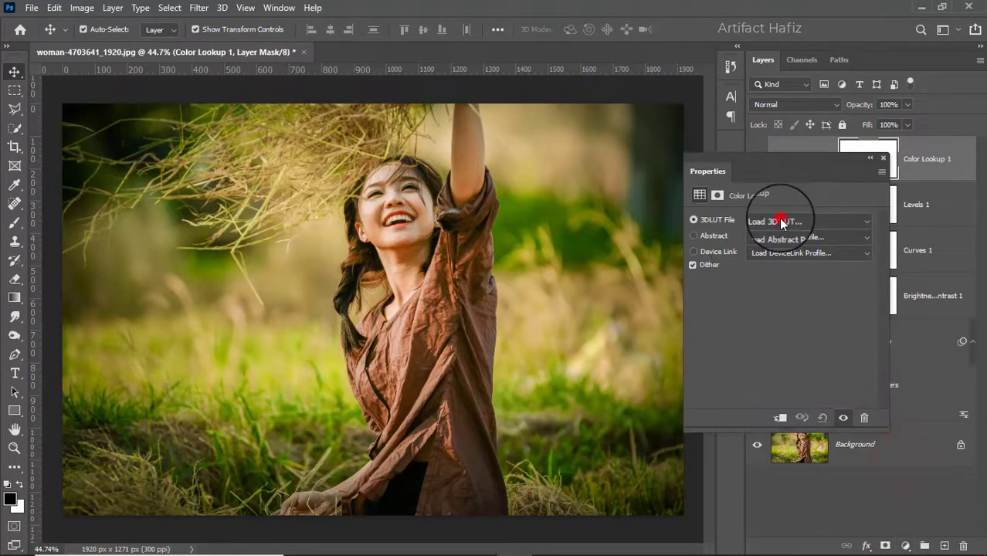
{"action": "left_click", "coordinate": [783, 219]}
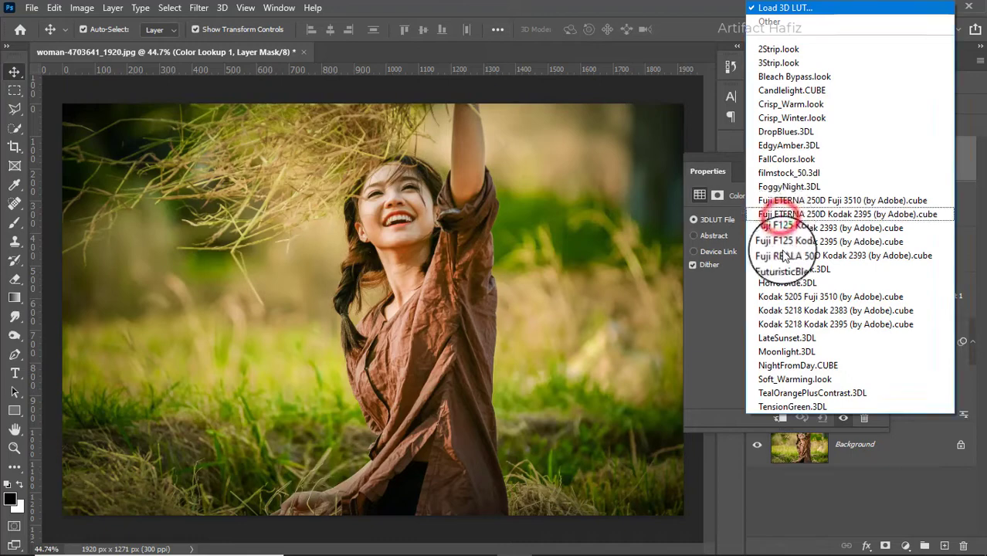
{"action": "left_click", "coordinate": [788, 214]}
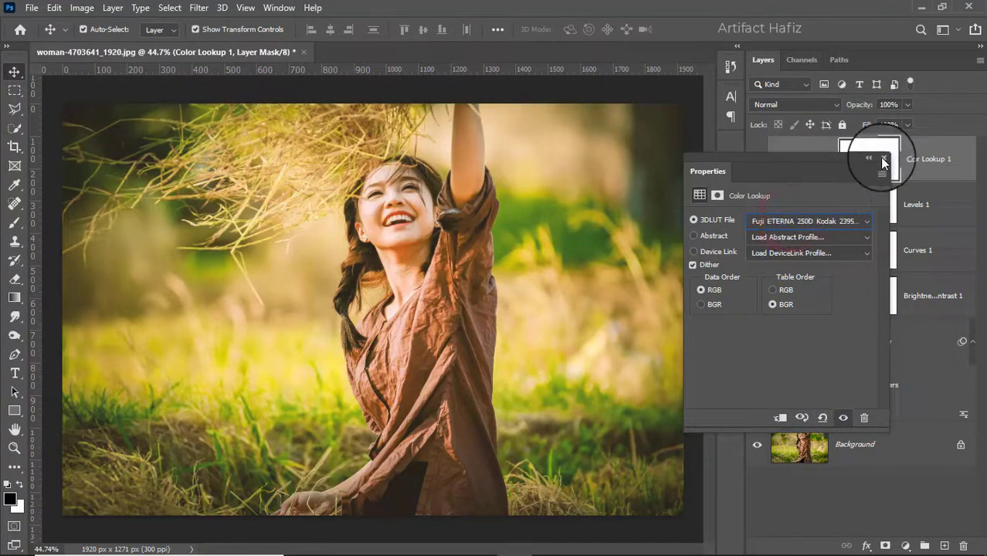
{"action": "left_click", "coordinate": [883, 159]}
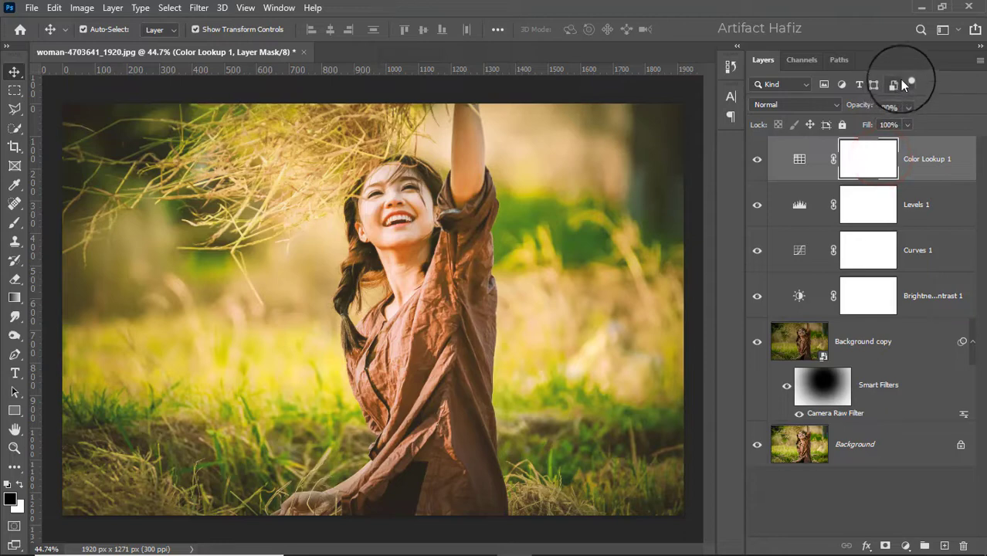
Reduce the Color Lookup layer's opacity to 18% and check its effect on the photo
{"action": "left_click", "coordinate": [908, 104]}
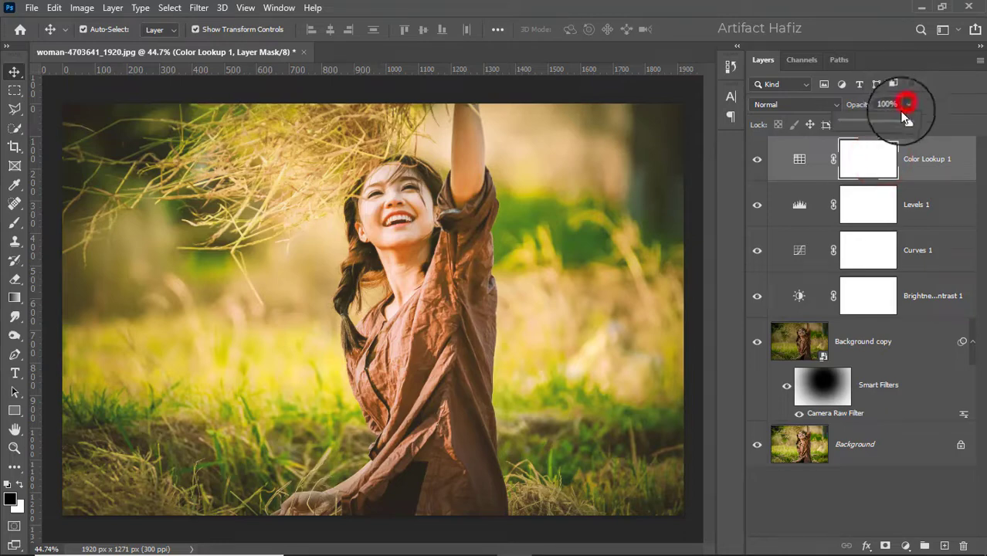
{"action": "left_click_drag", "start_coordinate": [855, 124], "coordinate": [851, 124]}
{"action": "left_click", "coordinate": [853, 122]}
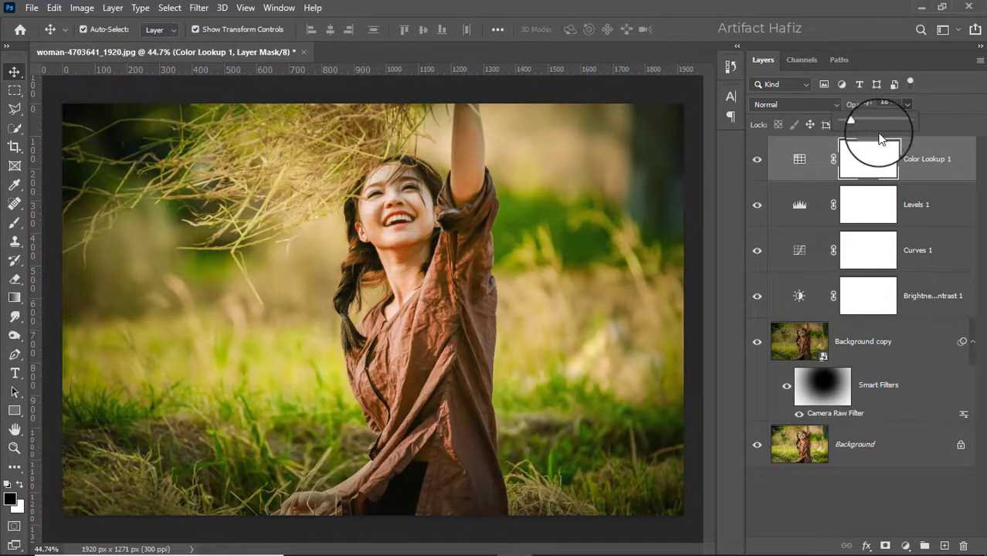
{"action": "left_click", "coordinate": [920, 157]}
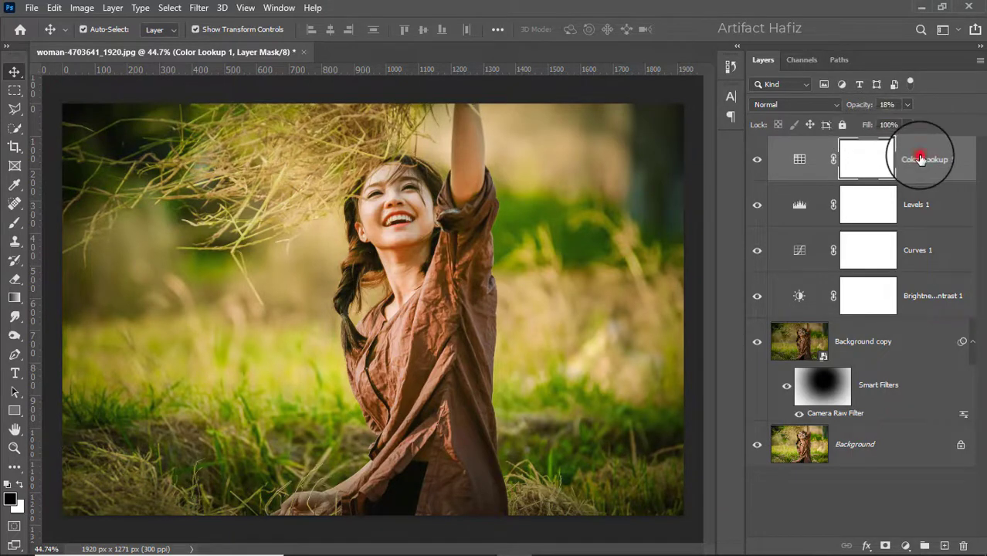
{"action": "left_click", "coordinate": [757, 161]}
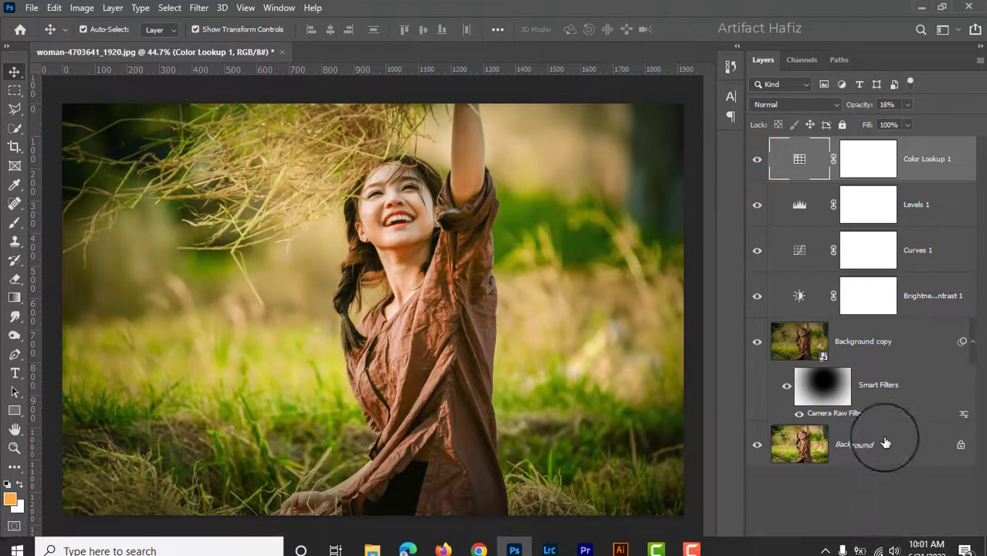
Add a Color Balance adjustment layer with midtones at Cyan-Red +7, Magenta-Green -5 and Yellow-Blue +6
{"action": "left_click", "coordinate": [905, 547]}
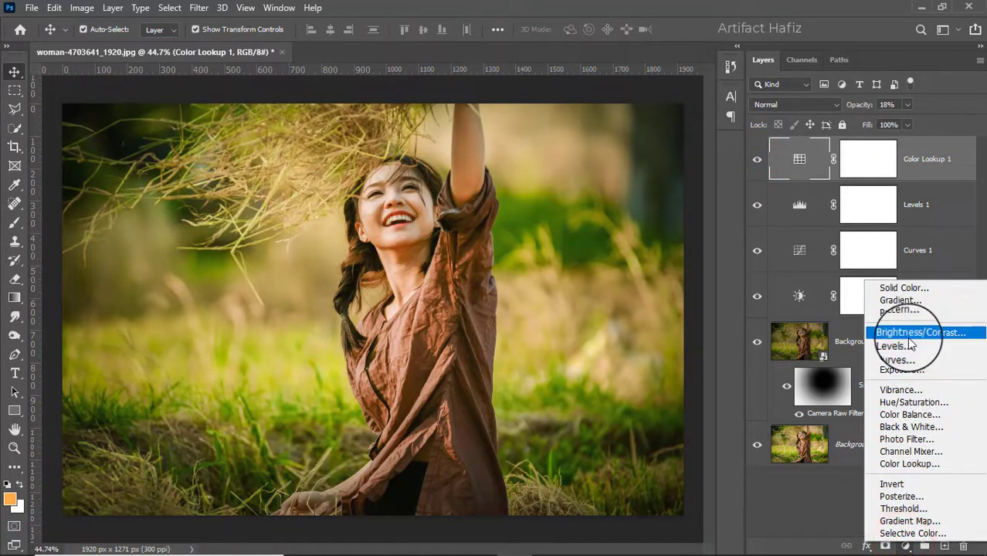
{"action": "left_click", "coordinate": [901, 416]}
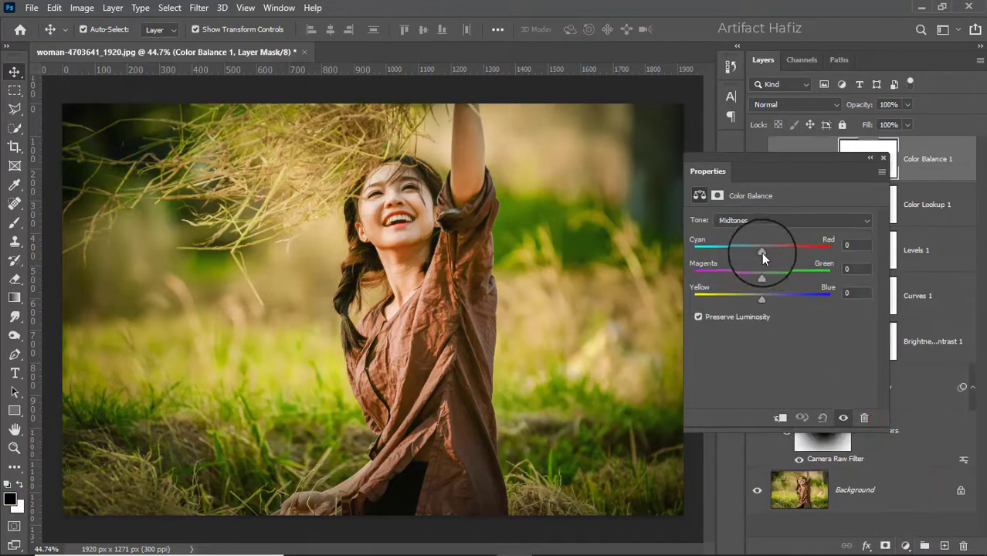
{"action": "left_click_drag", "start_coordinate": [762, 252], "coordinate": [767, 303]}
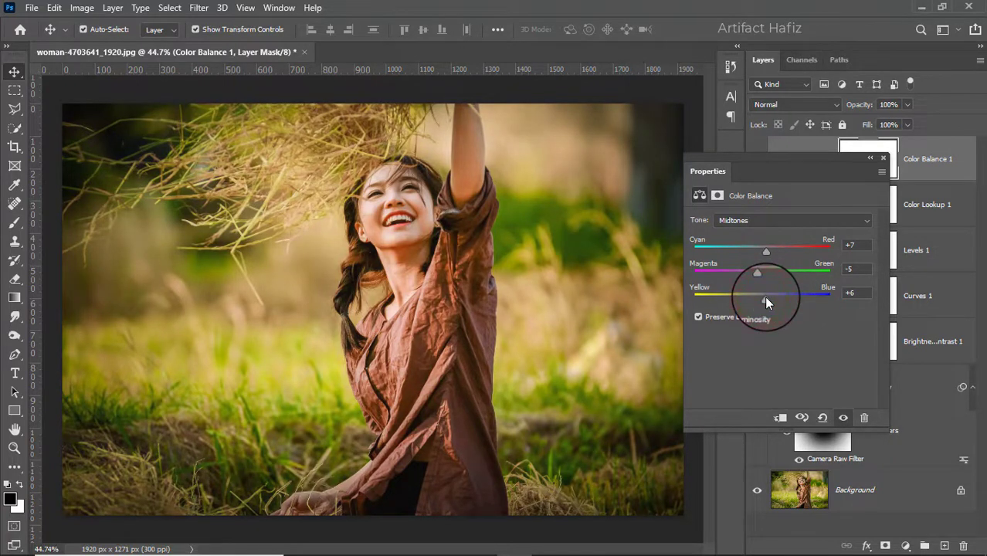
{"action": "left_click", "coordinate": [883, 160]}
Stamp all visible layers into a new top layer and apply a Gaussian Blur with a 4.1-pixel radius to it
{"action": "key", "text": "ctrl+alt+shift+e"}
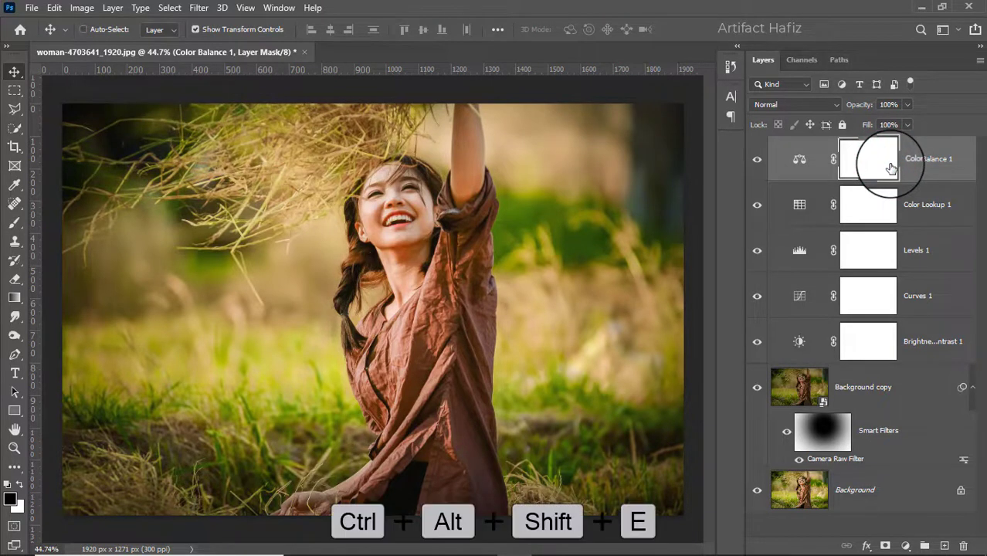
{"action": "left_click", "coordinate": [198, 9]}
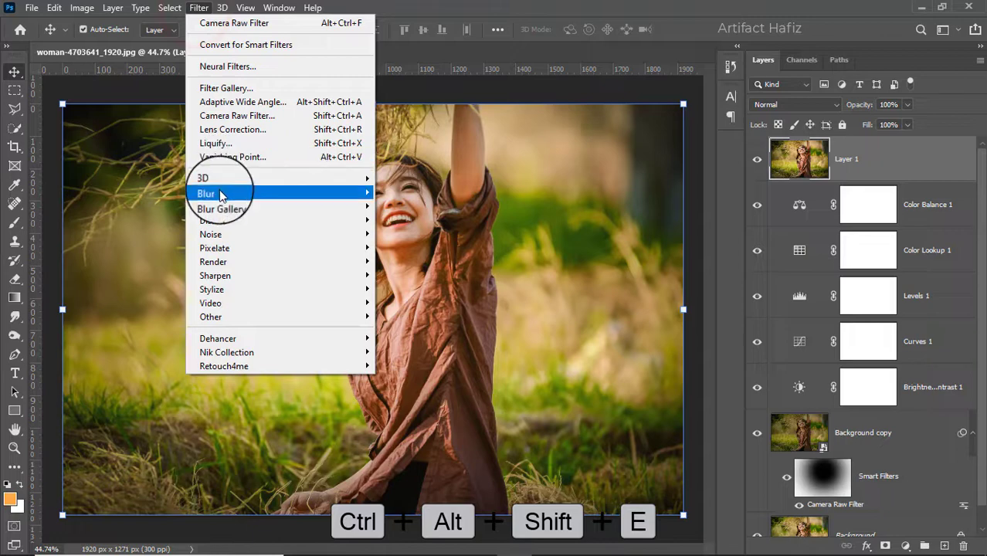
{"action": "mouse_move", "coordinate": [220, 195]}
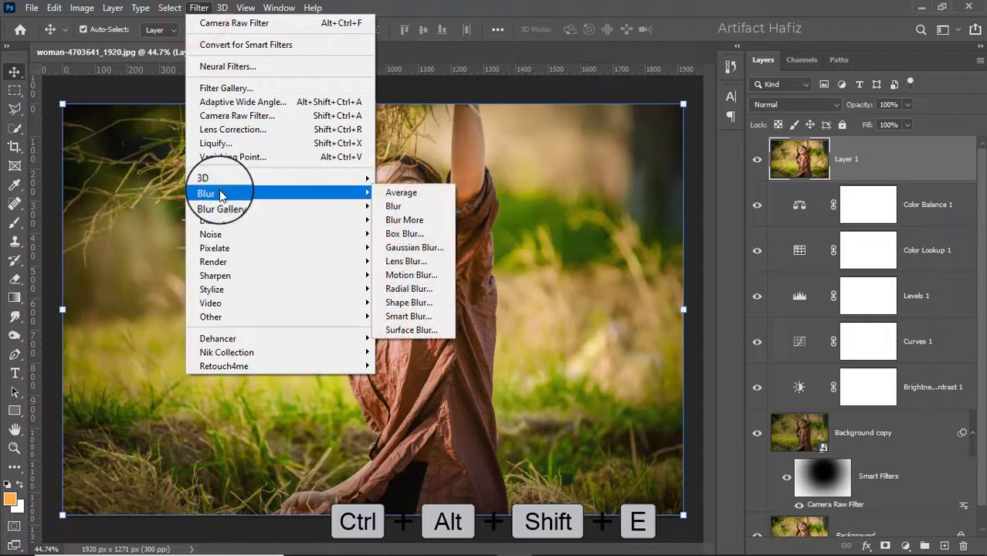
{"action": "left_click", "coordinate": [400, 246]}
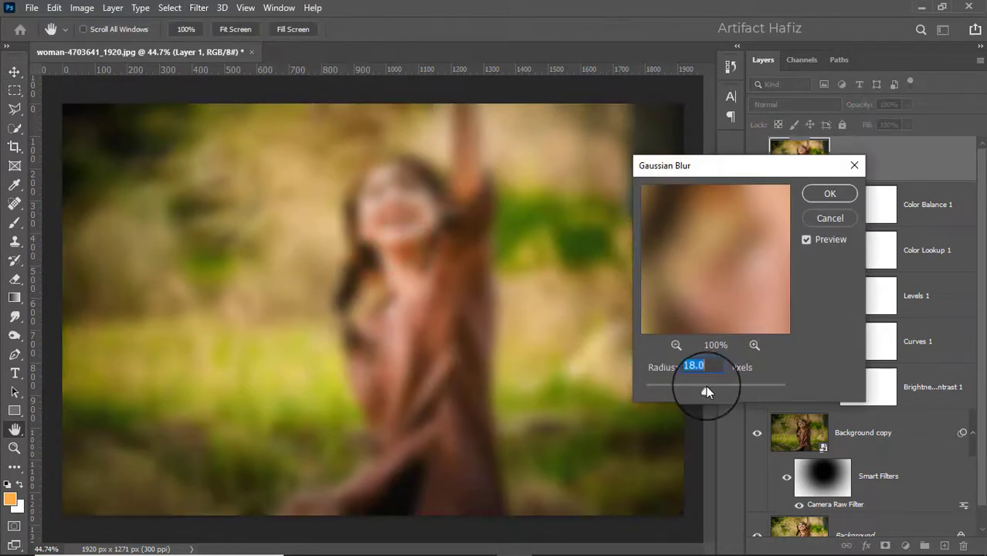
{"action": "left_click_drag", "start_coordinate": [690, 391], "coordinate": [676, 390]}
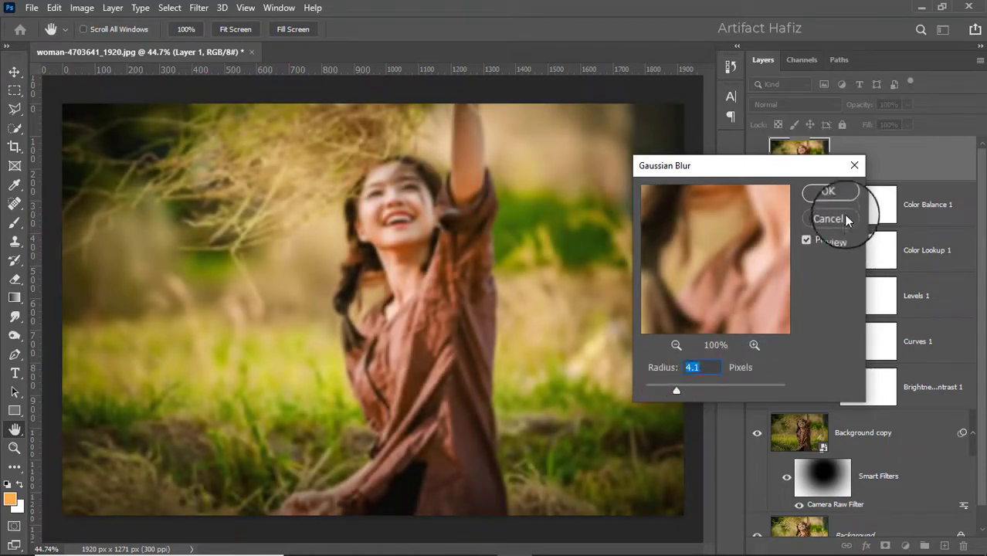
{"action": "left_click", "coordinate": [830, 193]}
{"action": "key", "text": "v"}
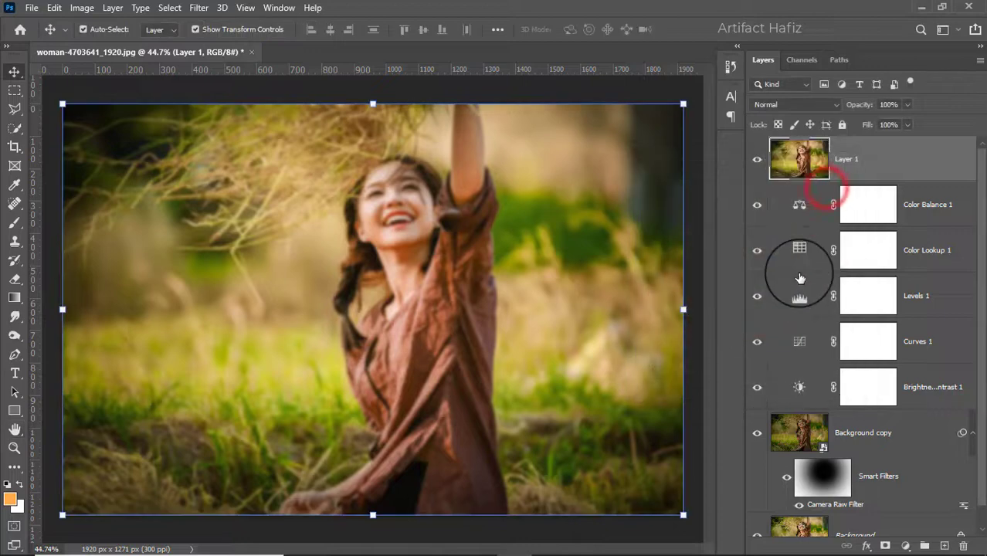
Add a mask to the blurred layer, dab black over the woman with a soft 1100 px brush, and compare with the layer hidden
{"action": "left_click", "coordinate": [886, 547]}
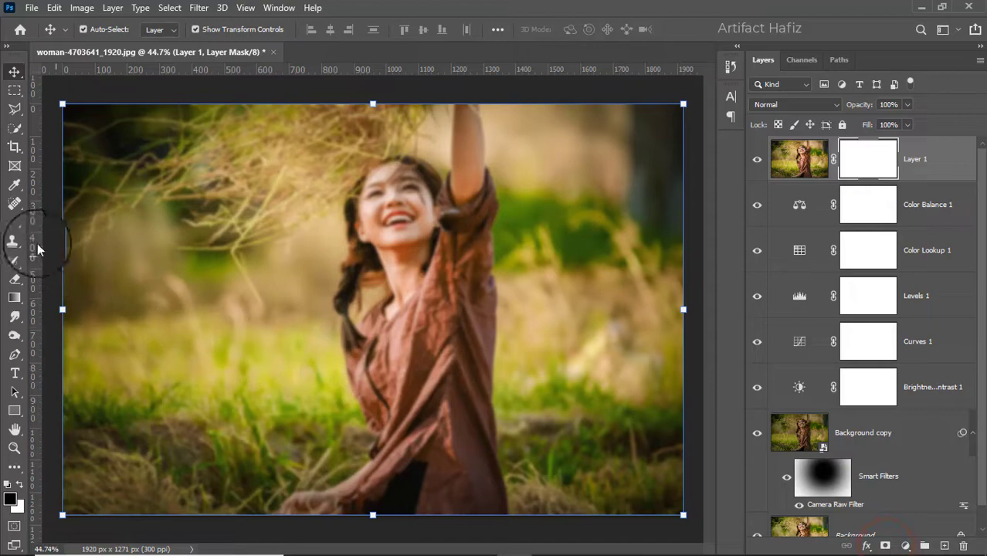
{"action": "left_click", "coordinate": [14, 224]}
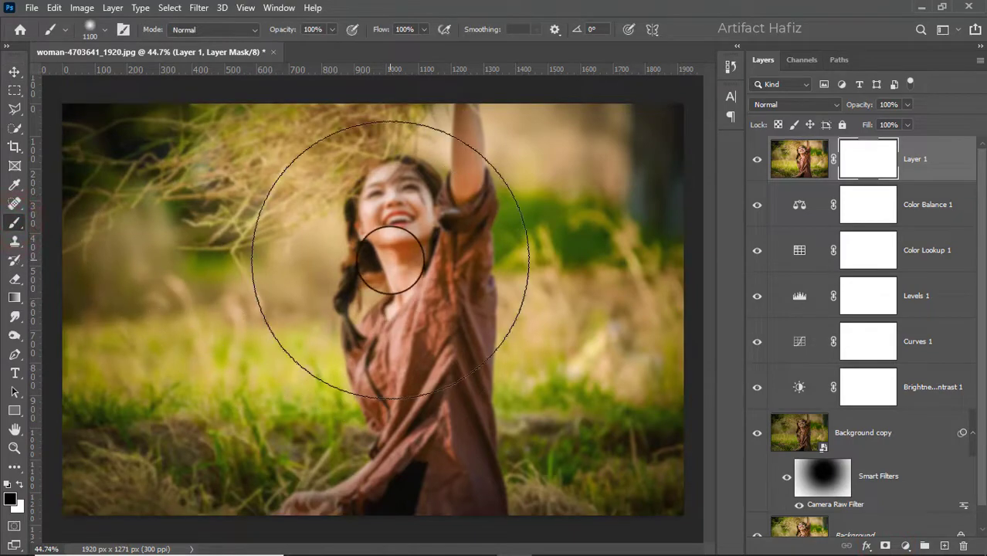
{"action": "left_click", "coordinate": [390, 259]}
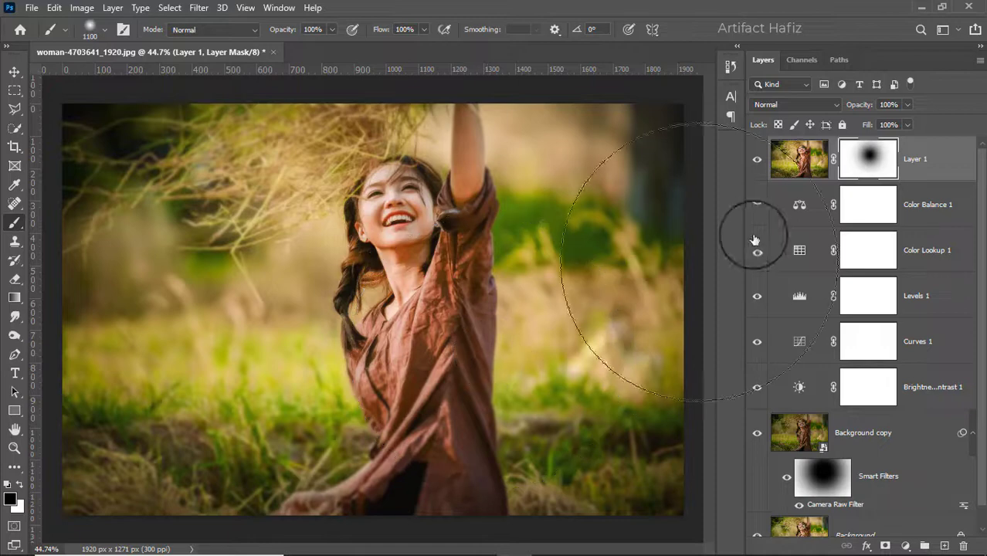
{"action": "left_click", "coordinate": [757, 161]}
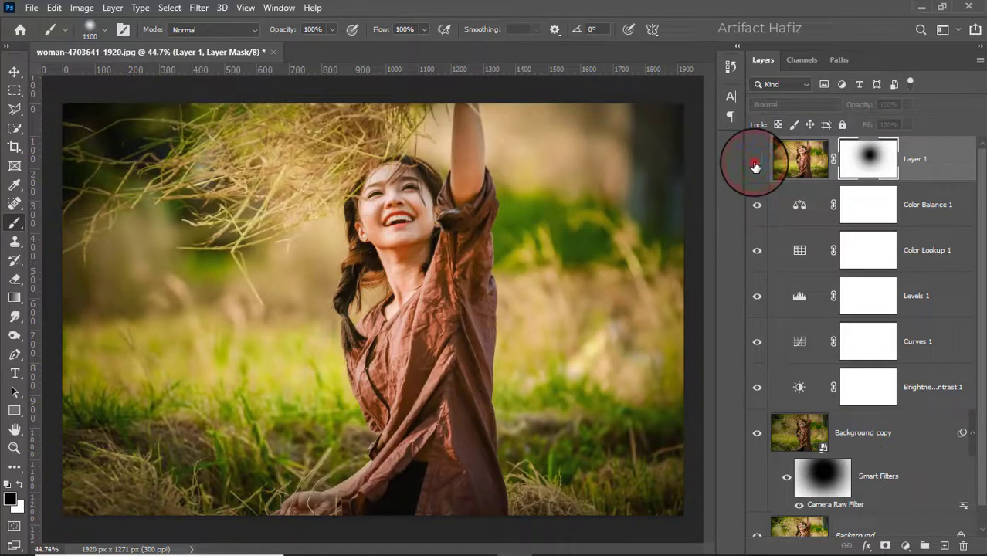
{"action": "left_click", "coordinate": [756, 162]}
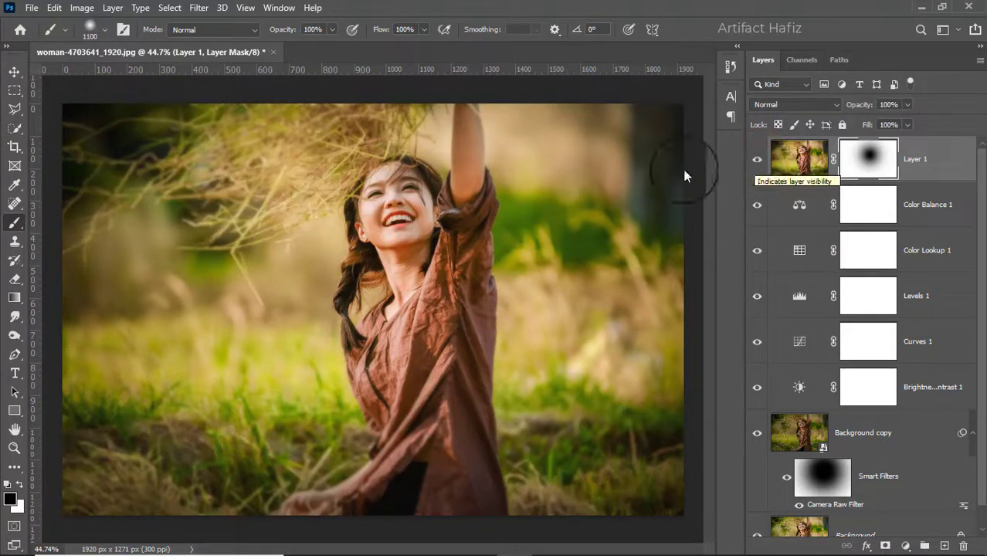
Paint black on the blur mask over the straw beside the woman's head with a 500 px brush at 34% opacity
{"action": "key", "text": "bracketleft"}
{"action": "key", "text": "bracketleft"}
{"action": "key", "text": "bracketleft"}
{"action": "key", "text": "bracketleft"}
{"action": "key", "text": "bracketleft"}
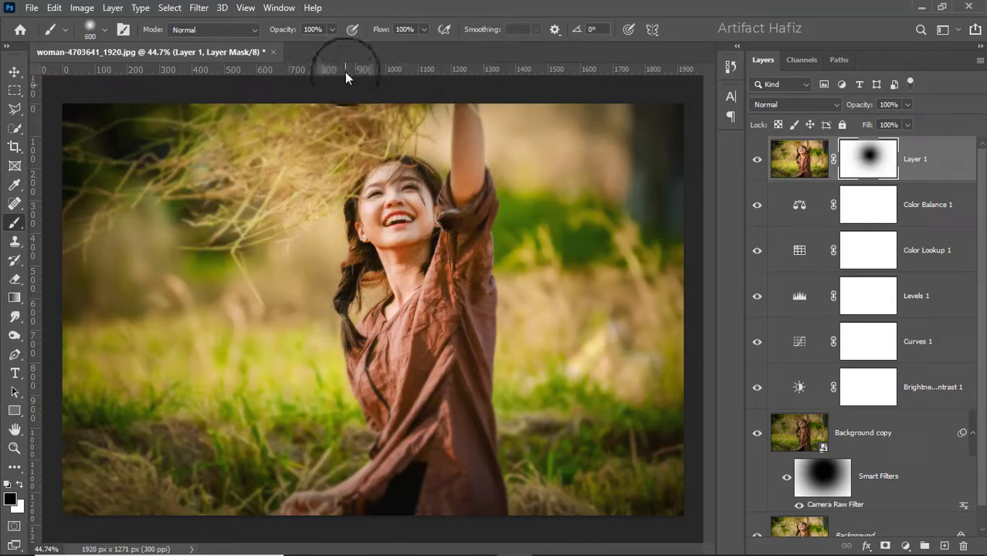
{"action": "left_click", "coordinate": [329, 29]}
{"action": "left_click_drag", "start_coordinate": [292, 50], "coordinate": [287, 51]}
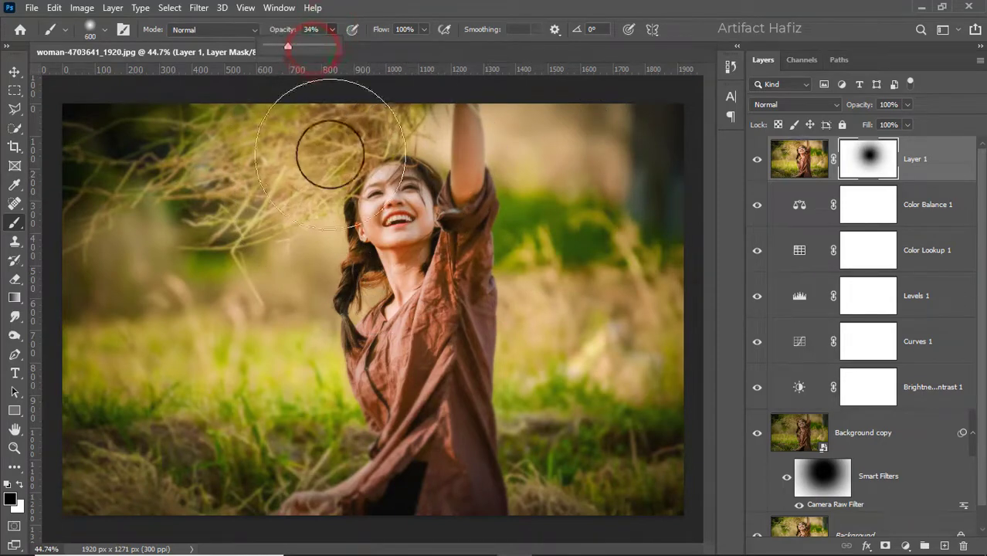
{"action": "key", "text": "bracketleft"}
{"action": "mouse_move", "coordinate": [362, 133]}
{"action": "left_mouse_down"}
{"action": "mouse_move", "coordinate": [267, 192]}
{"action": "mouse_move", "coordinate": [277, 160]}
{"action": "mouse_move", "coordinate": [254, 177]}
{"action": "mouse_move", "coordinate": [269, 162]}
{"action": "mouse_move", "coordinate": [199, 220]}
{"action": "mouse_move", "coordinate": [71, 243]}
{"action": "left_mouse_up"}
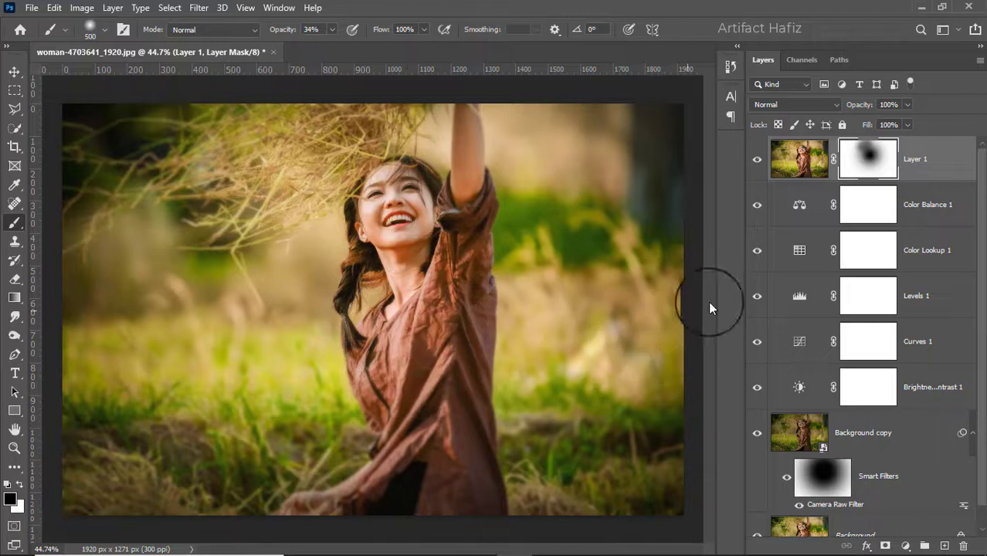
Stamp all visible layers into another new top layer and convert it for smart filters
{"action": "left_click", "coordinate": [916, 157]}
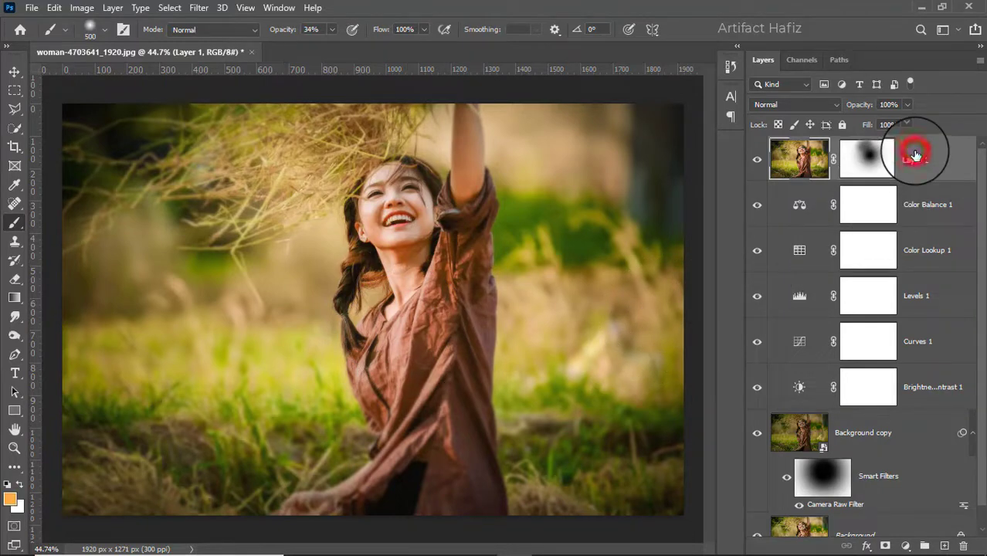
{"action": "key", "text": "ctrl+alt+shift+e"}
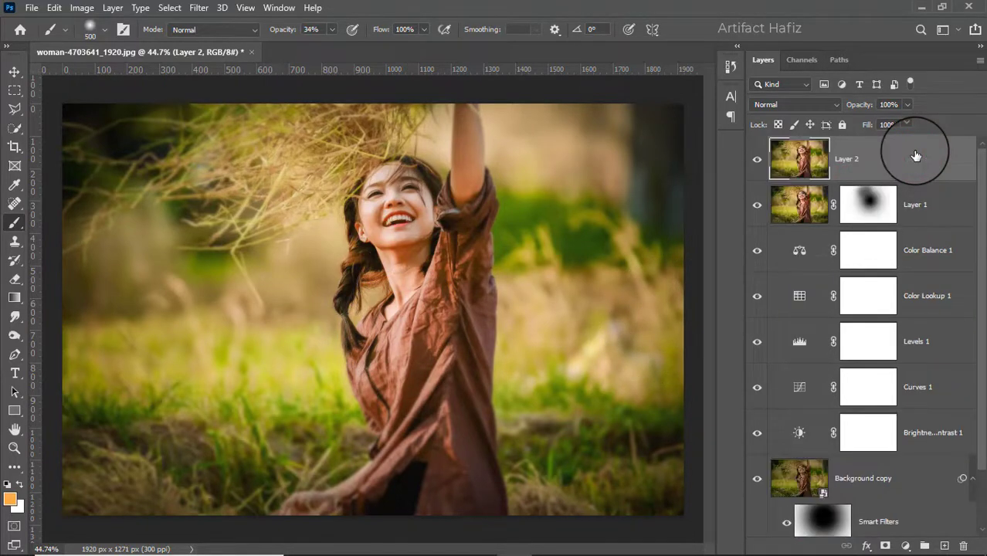
{"action": "left_click", "coordinate": [199, 8]}
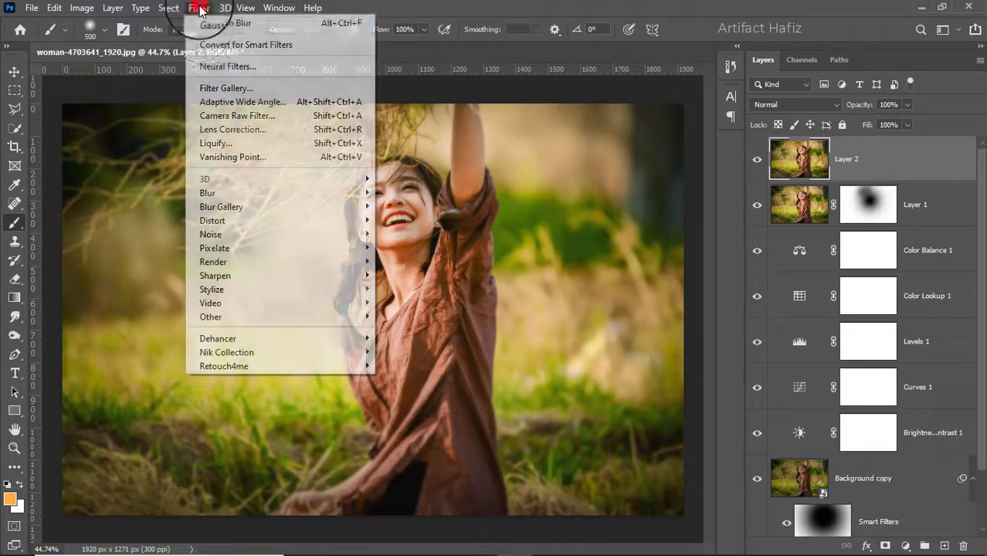
{"action": "left_click", "coordinate": [201, 44]}
In a Camera Raw Filter on the new layer, set Temperature -3, Tint -3, Exposure -0.25, Highlights -12, Whites +11, Shadows -8 and Blacks -6
{"action": "left_click", "coordinate": [199, 8]}
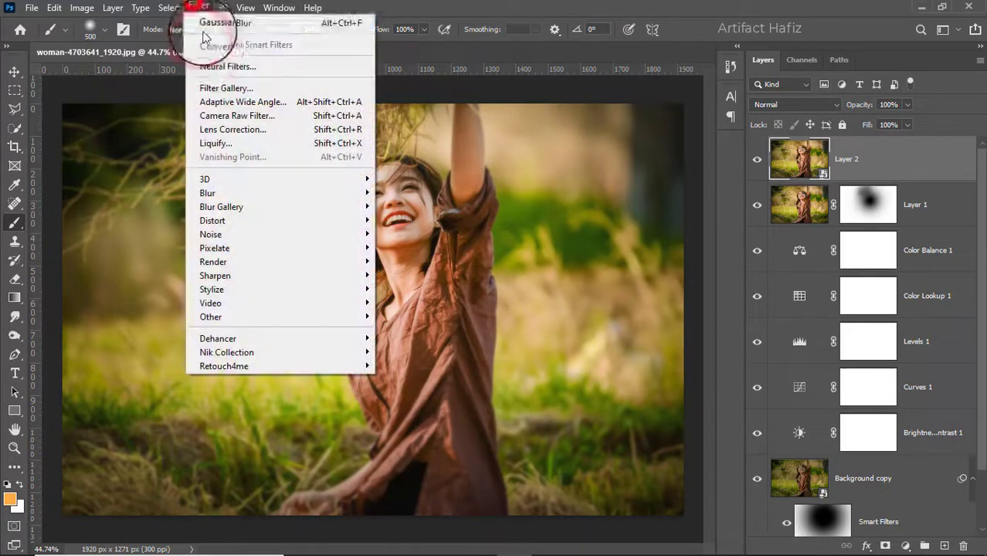
{"action": "left_click", "coordinate": [232, 118]}
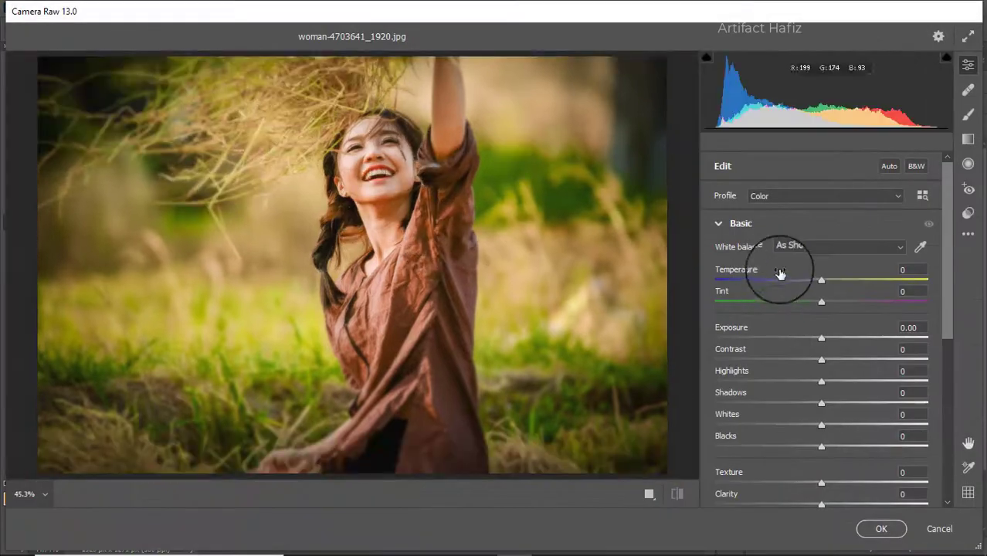
{"action": "left_click_drag", "start_coordinate": [825, 284], "coordinate": [818, 342]}
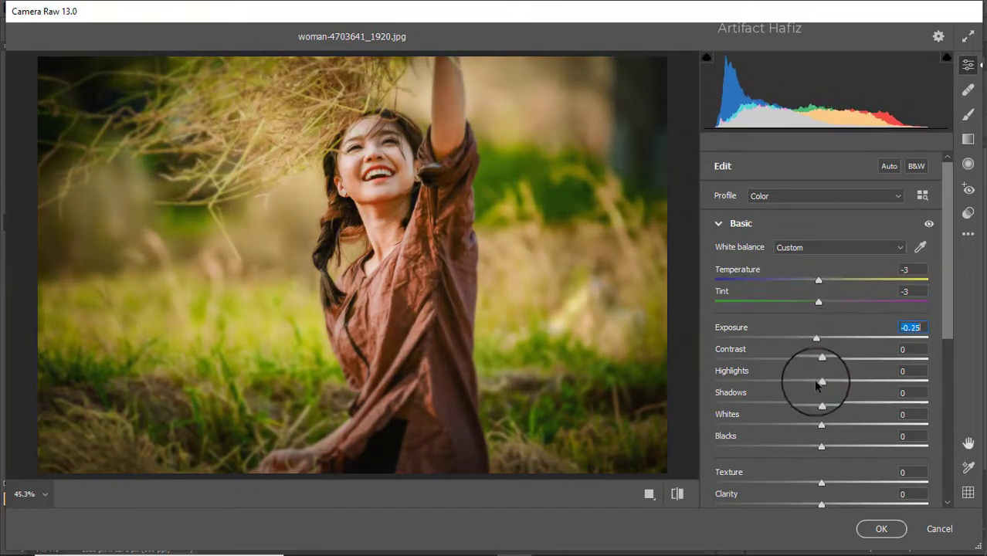
{"action": "left_click_drag", "start_coordinate": [817, 383], "coordinate": [805, 380]}
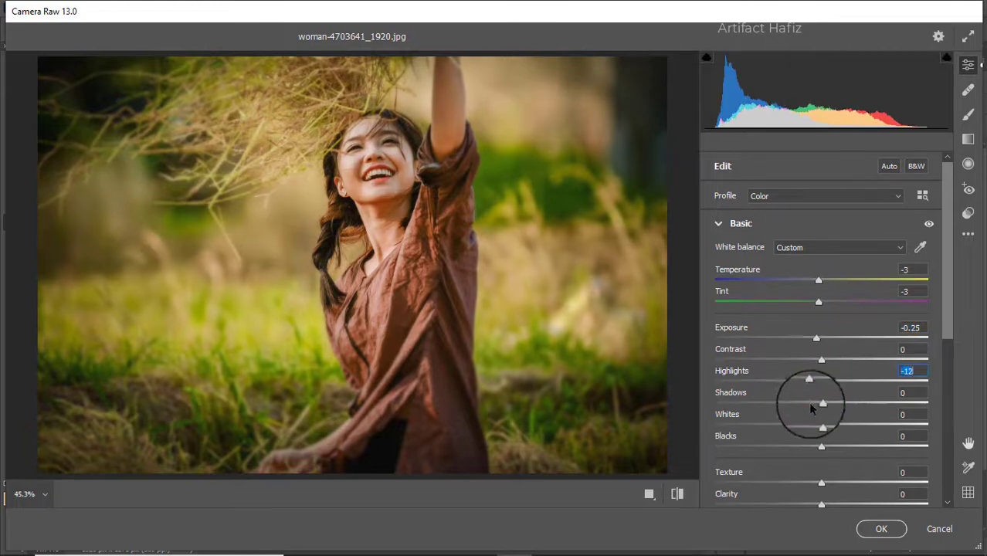
{"action": "mouse_move", "coordinate": [822, 426]}
{"action": "left_mouse_down"}
{"action": "mouse_move", "coordinate": [866, 404]}
{"action": "mouse_move", "coordinate": [804, 408]}
{"action": "mouse_move", "coordinate": [817, 408]}
{"action": "left_mouse_up"}
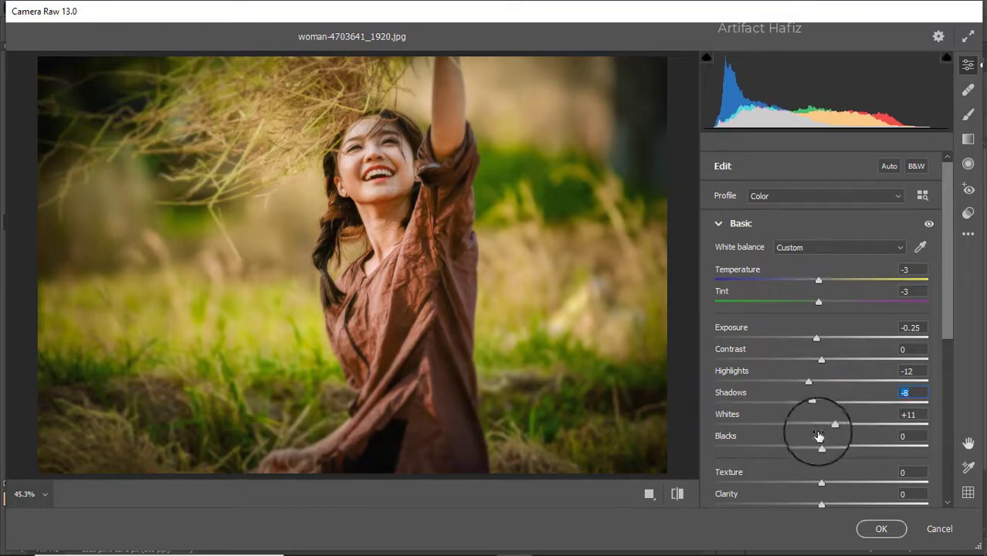
{"action": "mouse_move", "coordinate": [823, 447]}
{"action": "left_mouse_down"}
{"action": "mouse_move", "coordinate": [867, 444]}
{"action": "mouse_move", "coordinate": [818, 450]}
{"action": "left_mouse_up"}
Set Texture to +2, Clarity to +2, Dehaze to +3, Vibrance to +35 and Saturation to -5
{"action": "scroll", "coordinate": [838, 386], "scroll_direction": "down", "scroll_amount": 4}
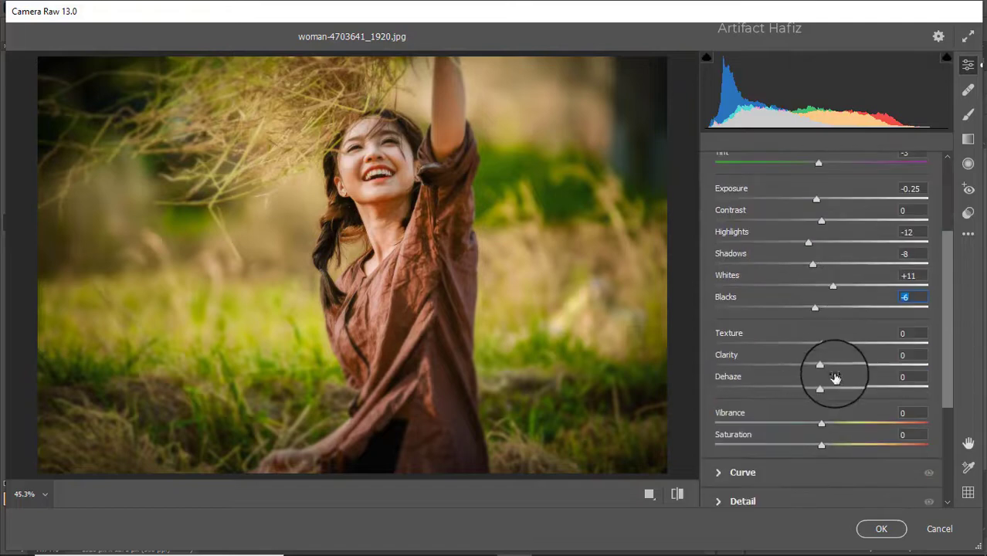
{"action": "left_click_drag", "start_coordinate": [822, 345], "coordinate": [827, 370]}
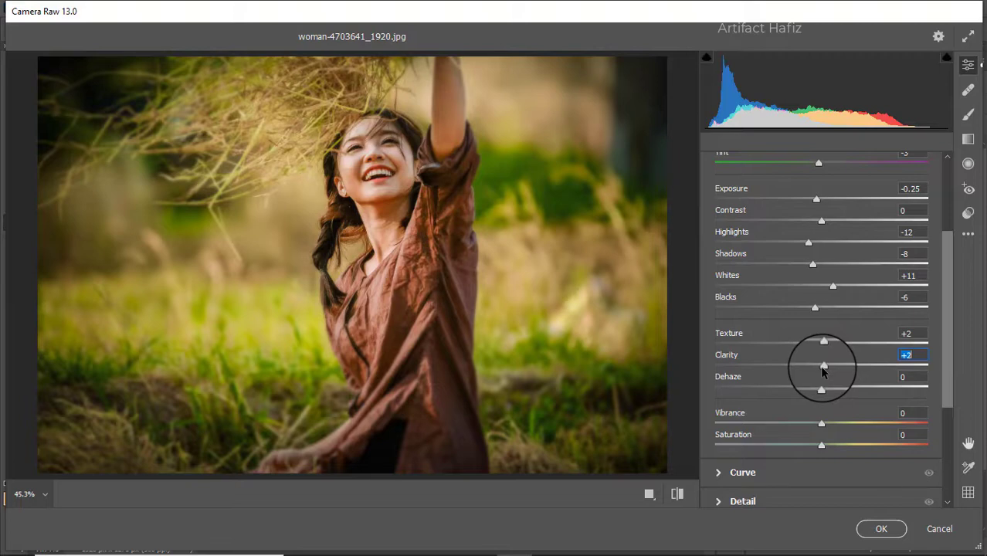
{"action": "left_click_drag", "start_coordinate": [823, 372], "coordinate": [827, 391]}
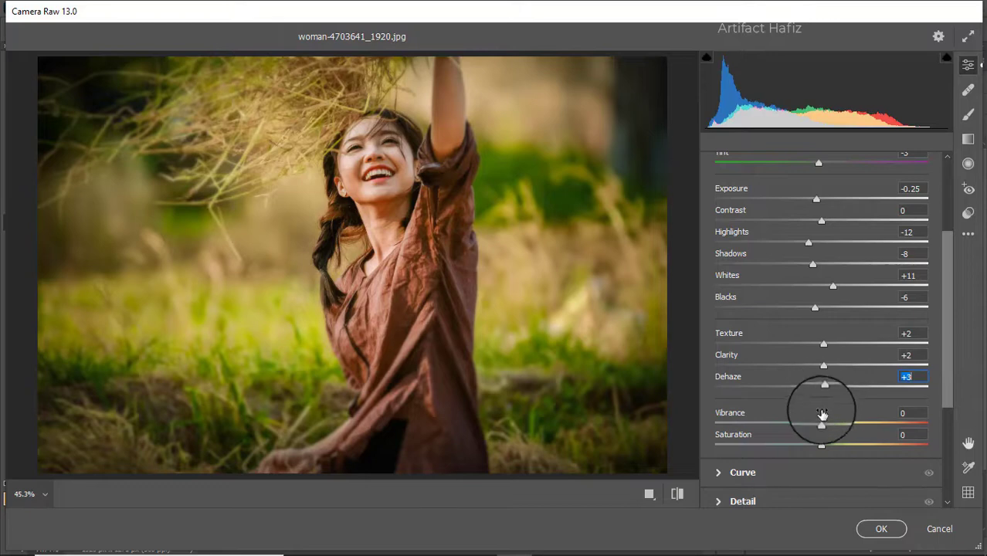
{"action": "left_click_drag", "start_coordinate": [863, 421], "coordinate": [816, 452]}
Anchor the main point curve in the shadows and raise its highlights to output 192 at input 185
{"action": "scroll", "coordinate": [801, 398], "scroll_direction": "down", "scroll_amount": 5}
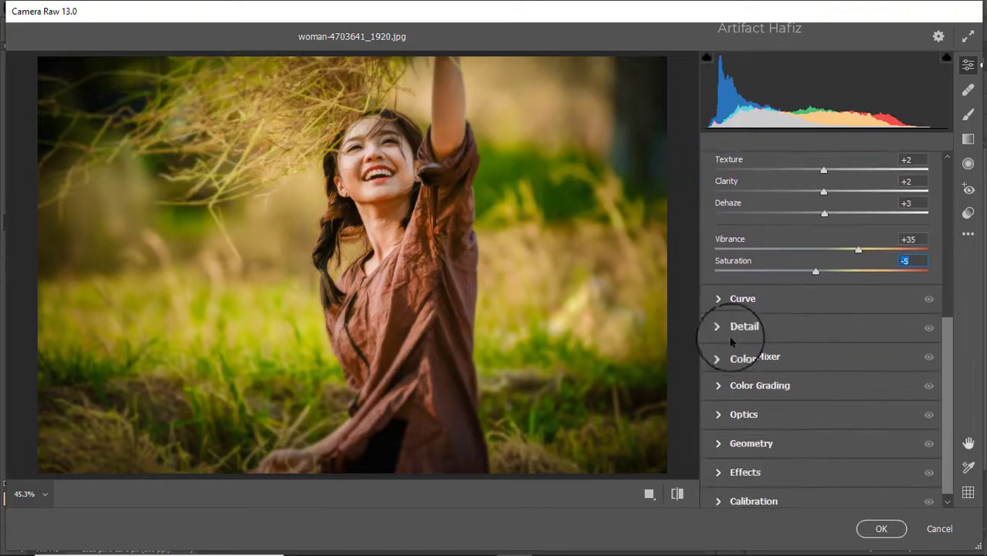
{"action": "left_click", "coordinate": [756, 303]}
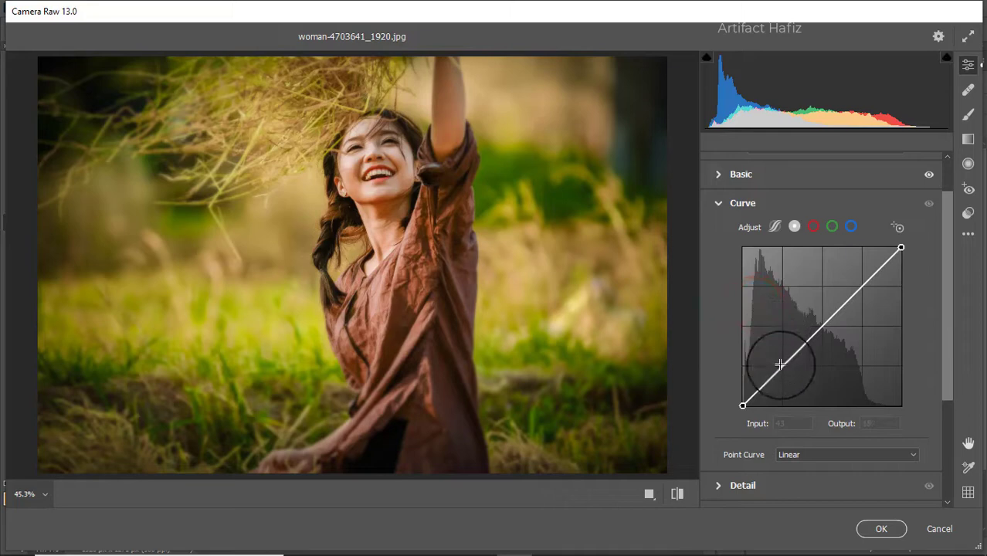
{"action": "left_click", "coordinate": [781, 365]}
{"action": "left_click_drag", "start_coordinate": [858, 289], "coordinate": [858, 282]}
On the blue channel curve, raise the black point to output 10 and add points at input 65, output 61 and input 193, output 190
{"action": "left_click", "coordinate": [851, 226]}
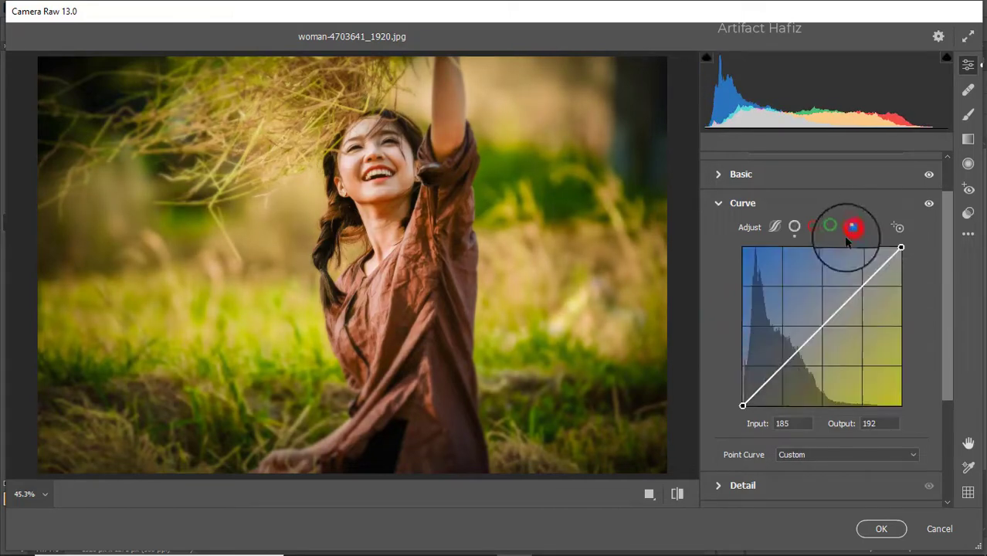
{"action": "left_click_drag", "start_coordinate": [744, 404], "coordinate": [743, 399]}
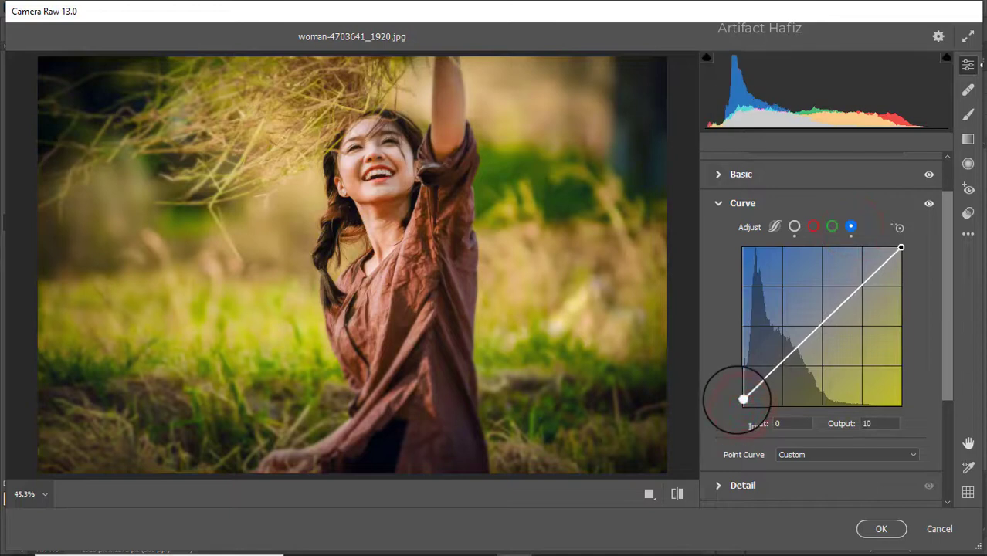
{"action": "left_click_drag", "start_coordinate": [778, 364], "coordinate": [783, 370]}
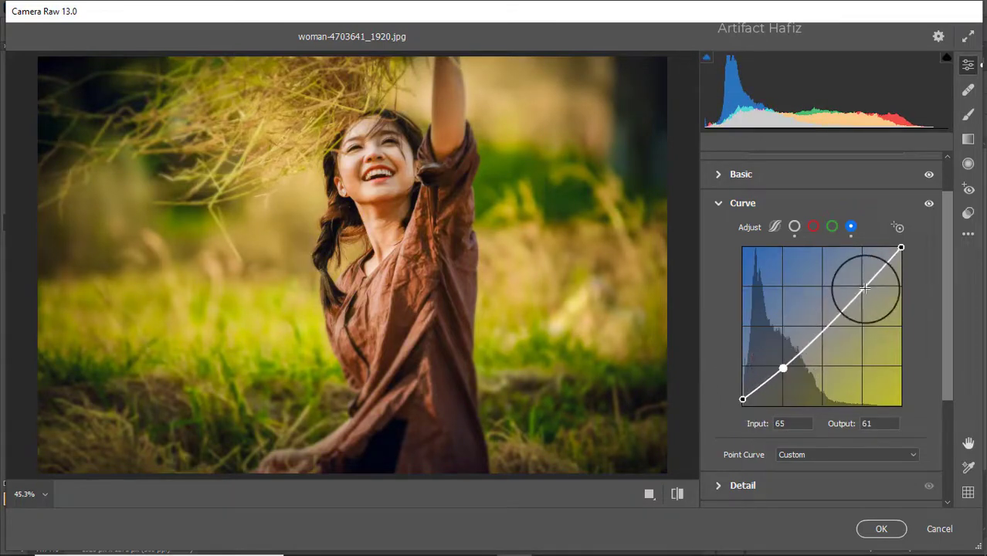
{"action": "left_click_drag", "start_coordinate": [864, 285], "coordinate": [863, 290]}
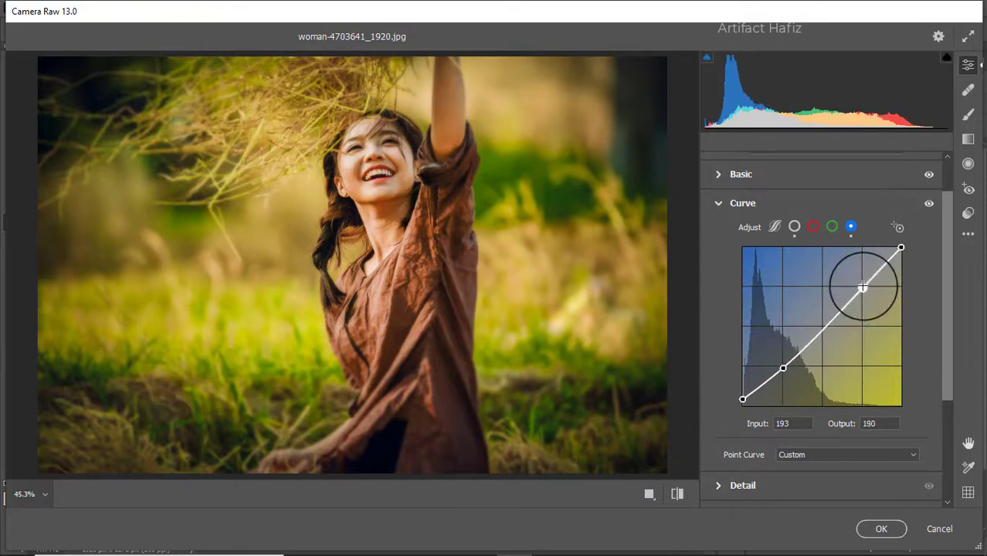
In the Detail settings, set Sharpening to 12, Noise Reduction to 10 and Color Noise Reduction to 11
{"action": "scroll", "coordinate": [846, 353], "scroll_direction": "down", "scroll_amount": 2}
{"action": "left_click", "coordinate": [747, 349]}
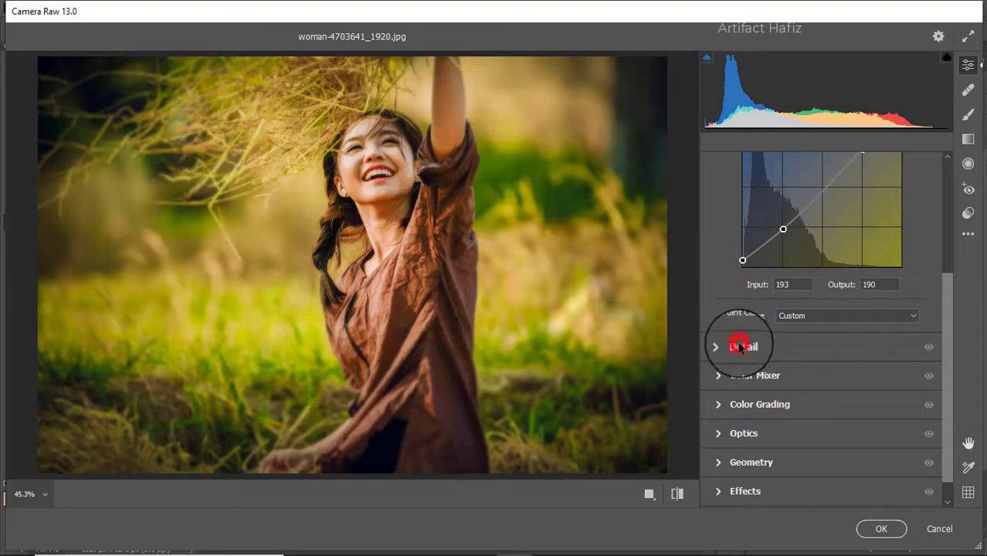
{"action": "left_click_drag", "start_coordinate": [713, 317], "coordinate": [734, 317]}
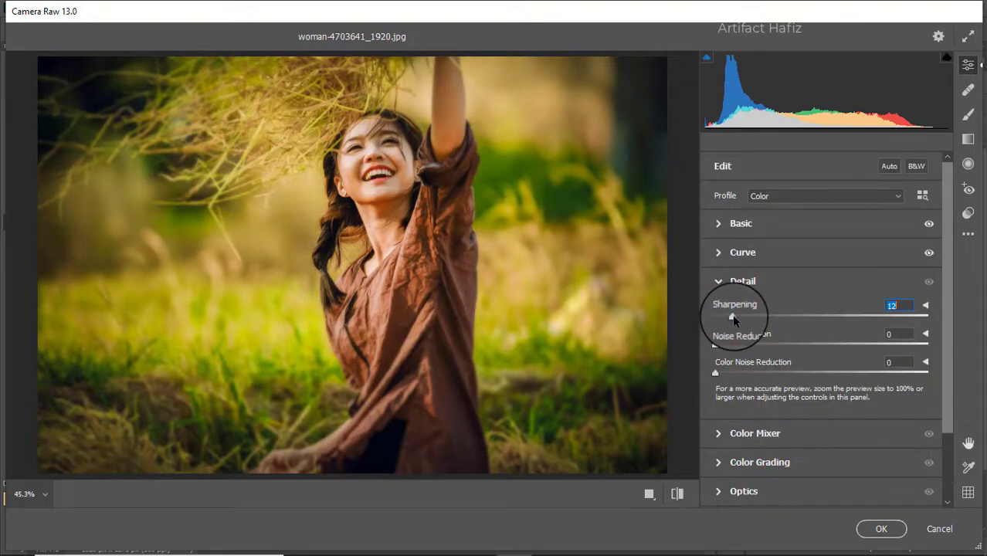
{"action": "left_click_drag", "start_coordinate": [715, 344], "coordinate": [732, 347]}
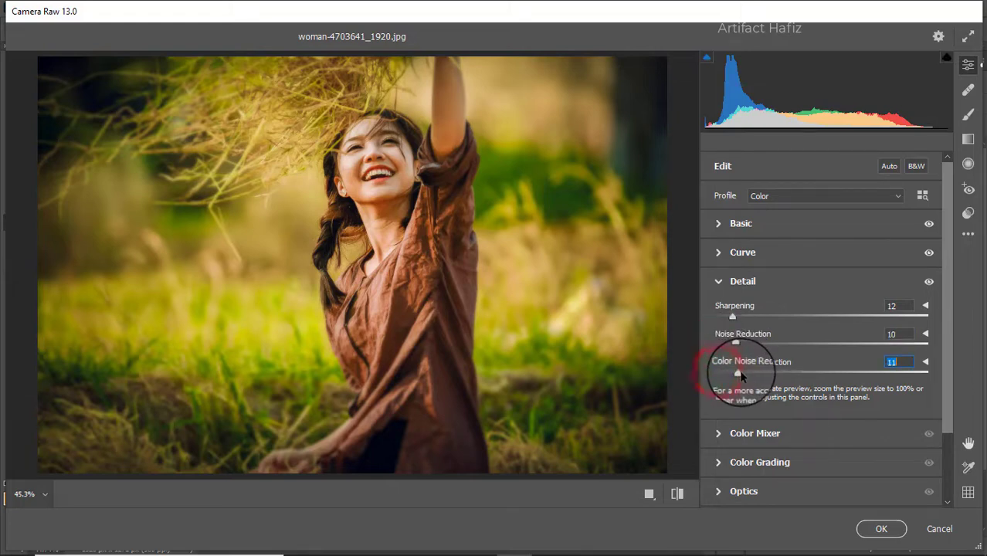
In the Color Mixer's HSL saturation settings, mute the greens and adjust the aqua and blue tones
{"action": "left_click", "coordinate": [722, 434]}
{"action": "left_click", "coordinate": [774, 258]}
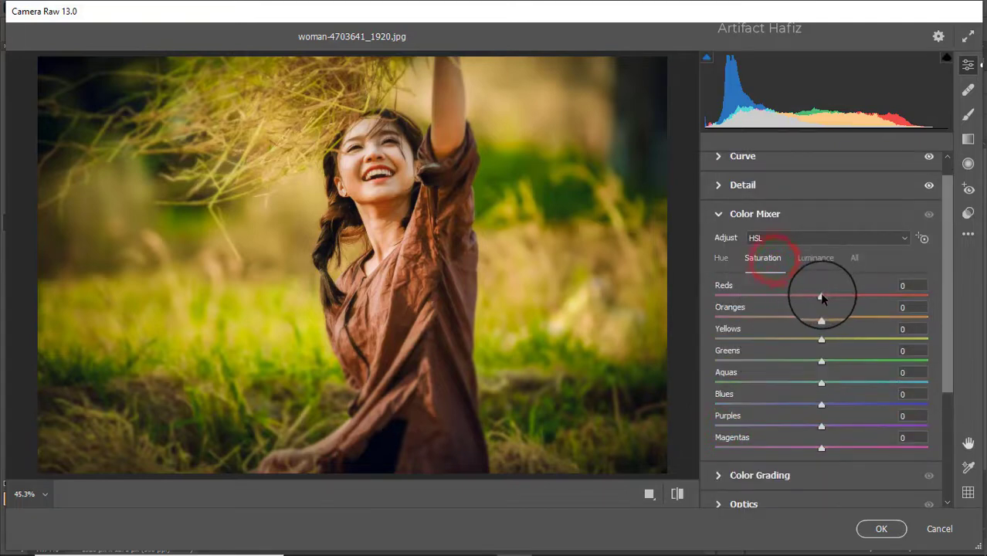
{"action": "left_click_drag", "start_coordinate": [901, 293], "coordinate": [752, 362]}
{"action": "left_click_drag", "start_coordinate": [821, 382], "coordinate": [833, 405]}
Fine-tune the Color Mixer luminance, and set the hue of Aquas to -77 and Blues to -33
{"action": "left_click", "coordinate": [826, 256]}
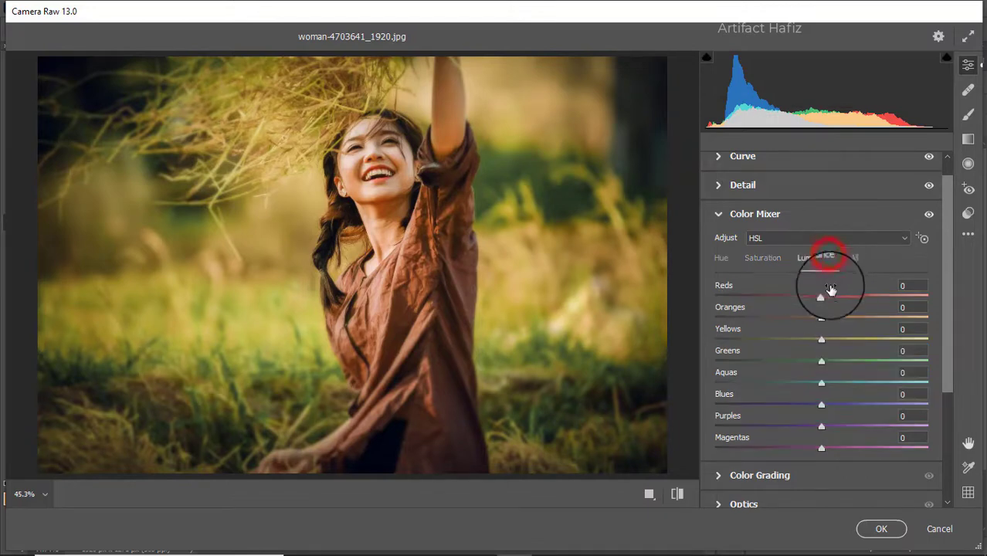
{"action": "mouse_move", "coordinate": [821, 316]}
{"action": "left_mouse_down"}
{"action": "mouse_move", "coordinate": [833, 317]}
{"action": "mouse_move", "coordinate": [824, 298]}
{"action": "left_mouse_up"}
{"action": "left_click_drag", "start_coordinate": [821, 382], "coordinate": [740, 378]}
{"action": "left_click", "coordinate": [721, 258]}
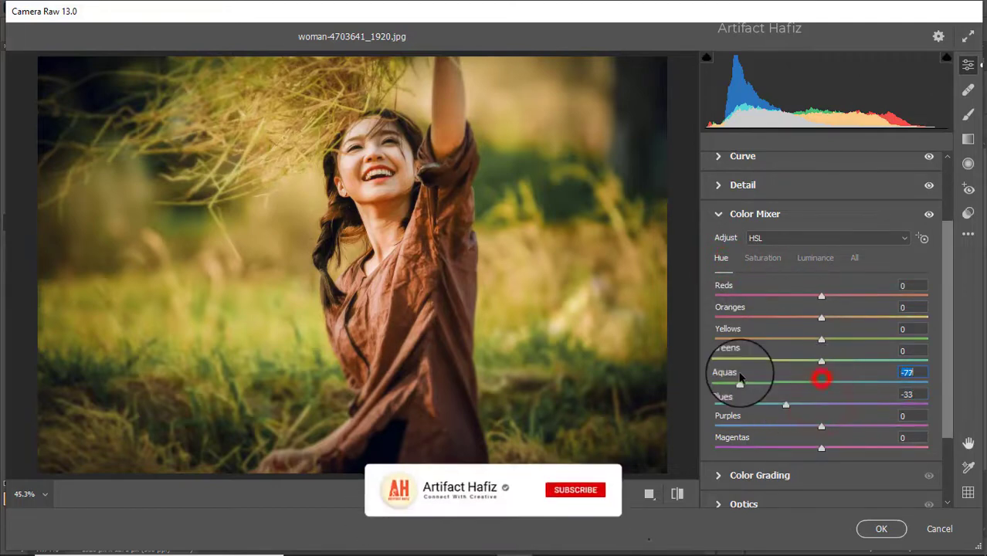
In Color Grading, set shadows to hue 231, saturation 9, highlights to hue 87, saturation 13, and midtones to hue 90 with a slight tint
{"action": "left_click", "coordinate": [744, 474]}
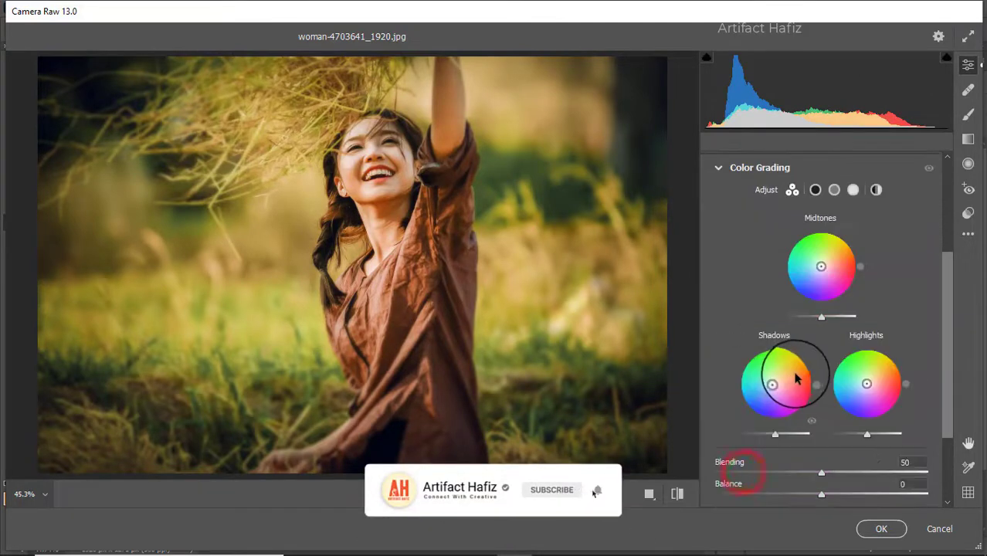
{"action": "left_click_drag", "start_coordinate": [774, 384], "coordinate": [747, 429]}
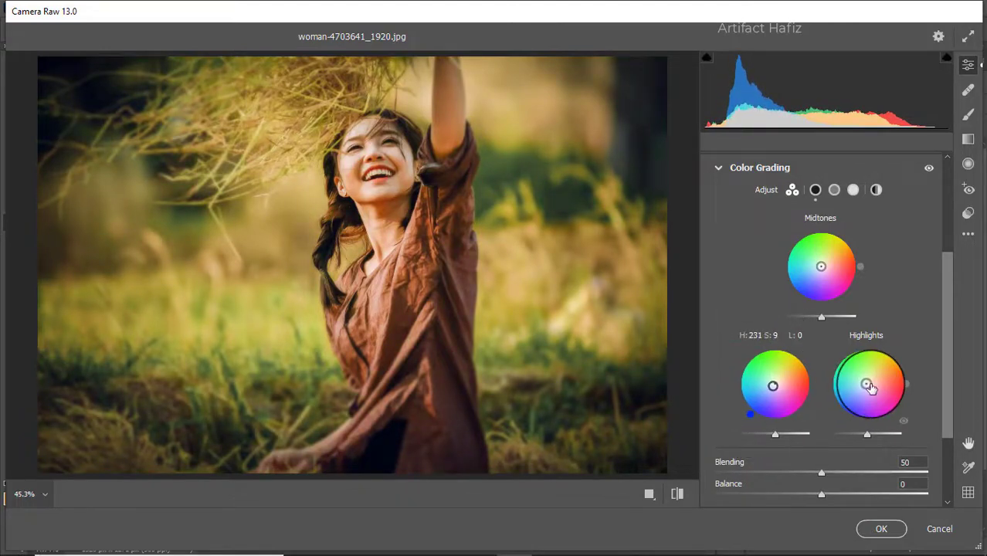
{"action": "left_click_drag", "start_coordinate": [870, 390], "coordinate": [927, 355]}
{"action": "mouse_move", "coordinate": [841, 339]}
{"action": "left_mouse_down"}
{"action": "mouse_move", "coordinate": [928, 375]}
{"action": "mouse_move", "coordinate": [873, 311]}
{"action": "left_mouse_up"}
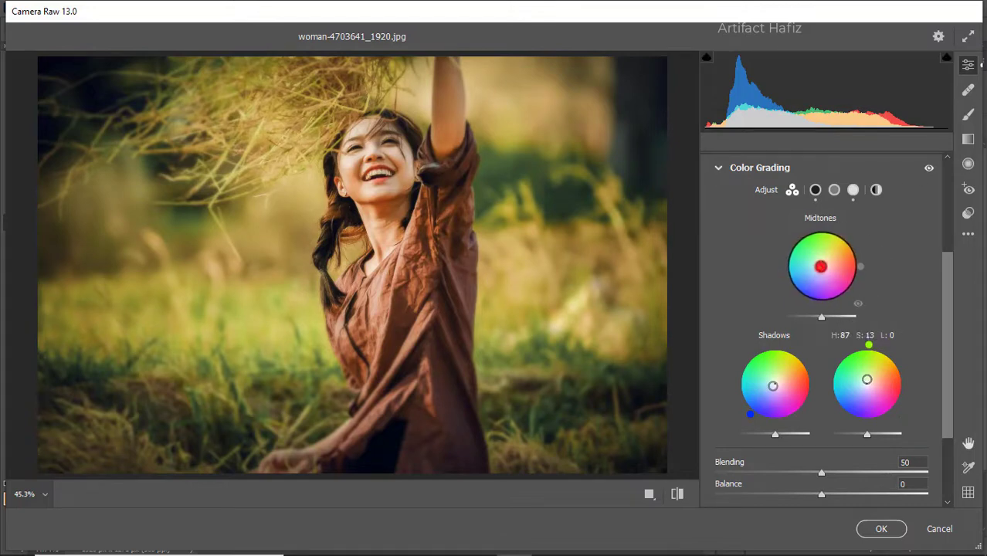
{"action": "mouse_move", "coordinate": [821, 265]}
{"action": "left_mouse_down"}
{"action": "mouse_move", "coordinate": [846, 257]}
{"action": "mouse_move", "coordinate": [770, 255]}
{"action": "mouse_move", "coordinate": [815, 245]}
{"action": "mouse_move", "coordinate": [811, 238]}
{"action": "mouse_move", "coordinate": [821, 263]}
{"action": "left_mouse_up"}
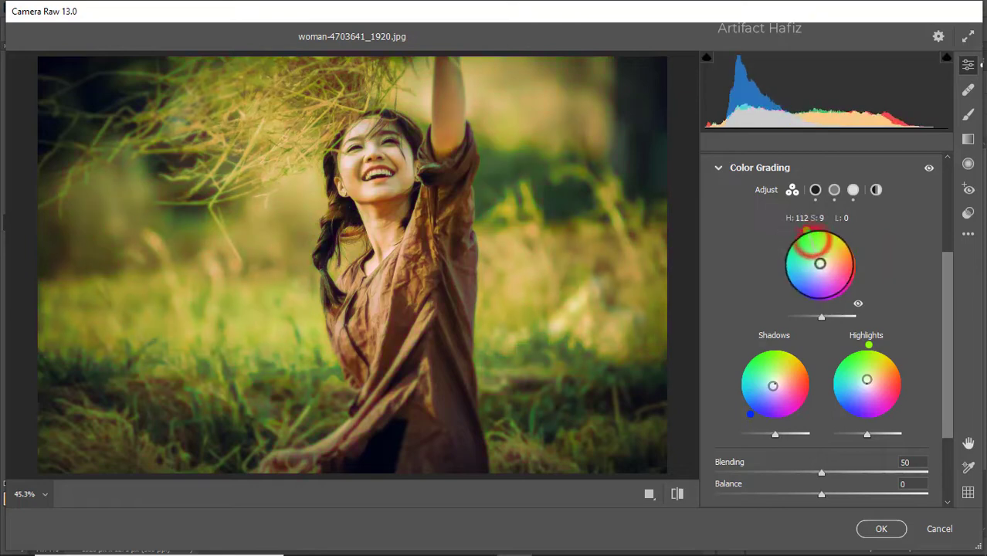
{"action": "mouse_move", "coordinate": [798, 227]}
{"action": "left_mouse_down"}
{"action": "mouse_move", "coordinate": [866, 242]}
{"action": "mouse_move", "coordinate": [811, 238]}
{"action": "mouse_move", "coordinate": [838, 226]}
{"action": "mouse_move", "coordinate": [821, 230]}
{"action": "left_mouse_up"}
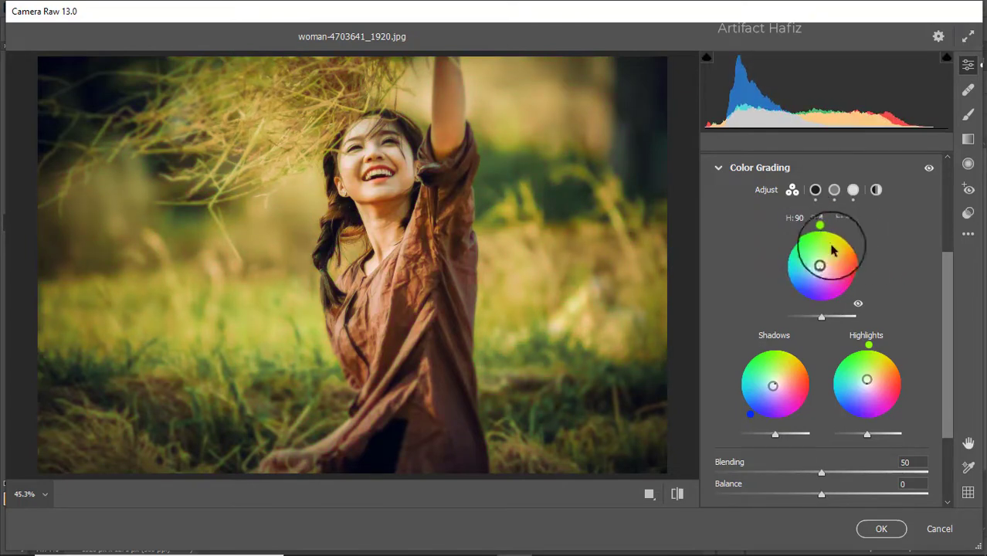
In the Effects settings, darken the photo's edges with Vignetting at -9
{"action": "scroll", "coordinate": [857, 304], "scroll_direction": "down", "scroll_amount": 3}
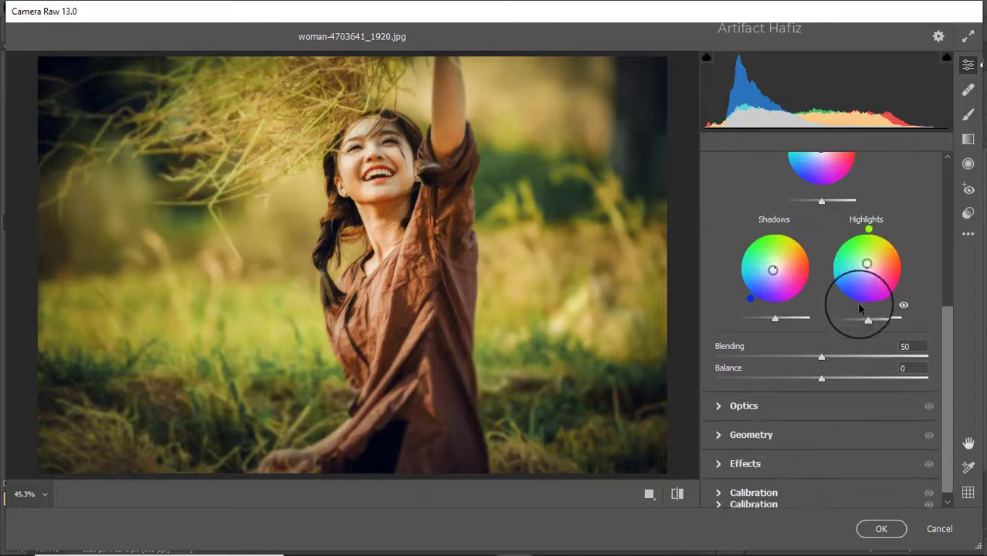
{"action": "left_click", "coordinate": [753, 464]}
{"action": "left_click", "coordinate": [821, 348]}
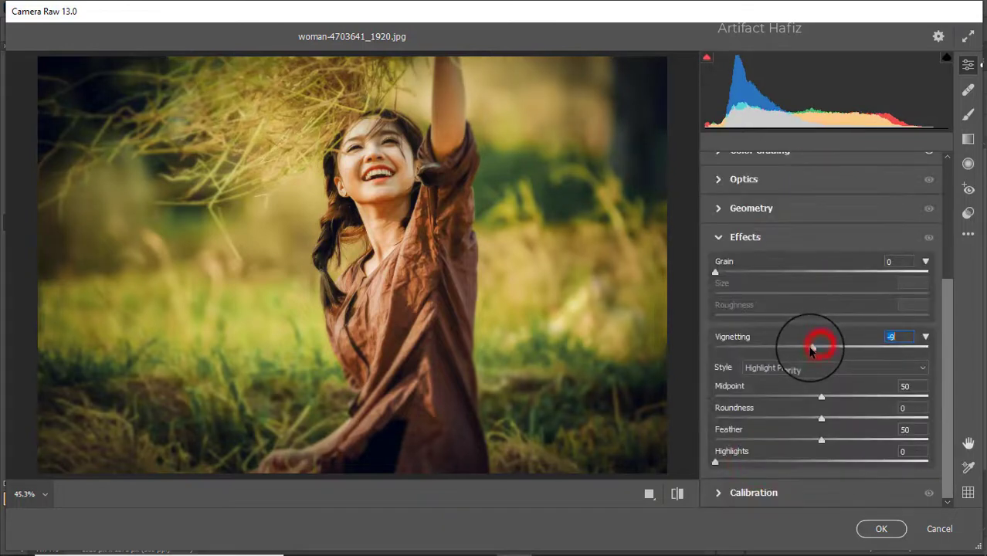
In the Calibration settings, set the Green Primary saturation to +9
{"action": "left_click", "coordinate": [749, 492]}
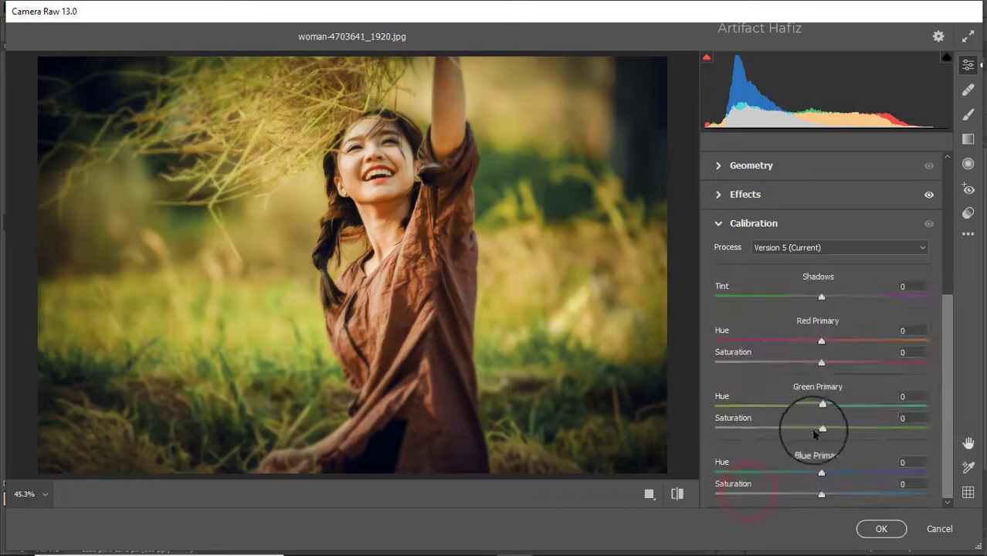
{"action": "left_click", "coordinate": [826, 424]}
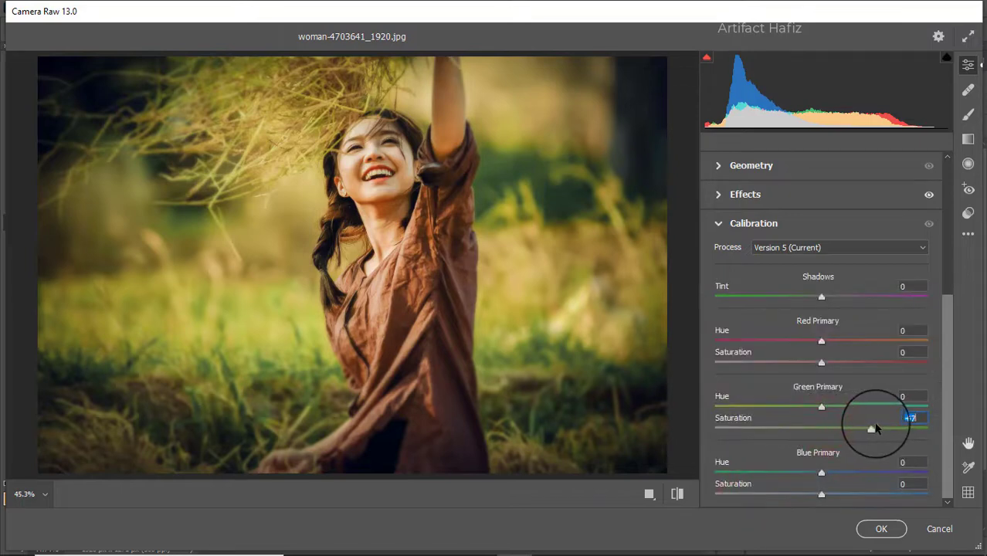
{"action": "left_click_drag", "start_coordinate": [876, 429], "coordinate": [833, 430]}
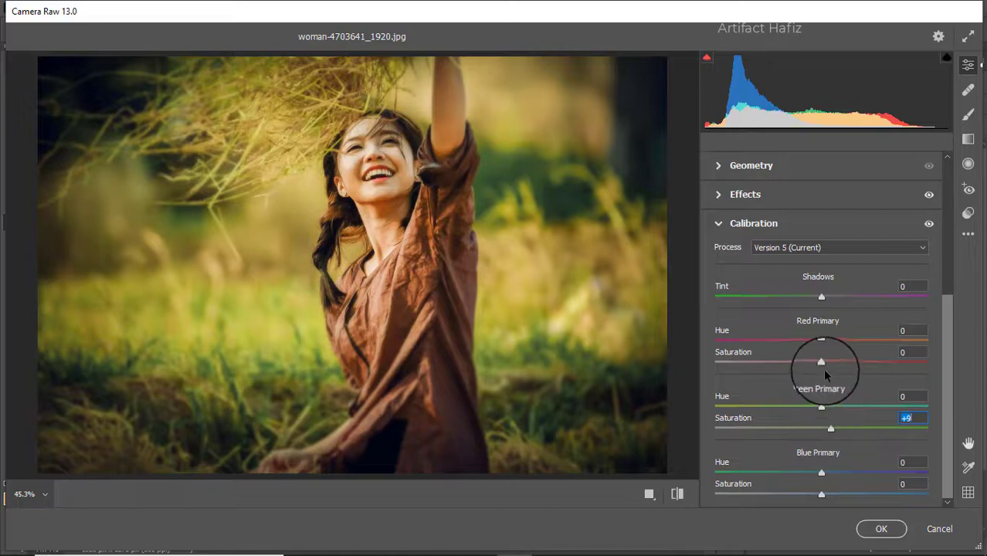
In the Basic settings, set Exposure to +0.30 and Highlights to -44, and apply the Camera Raw Filter
{"action": "scroll", "coordinate": [809, 359], "scroll_direction": "up", "scroll_amount": 5}
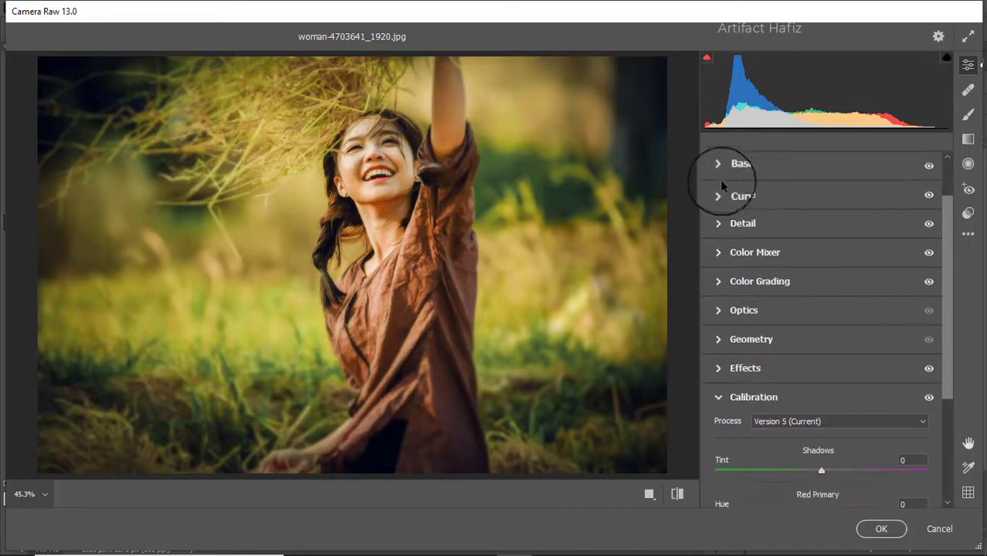
{"action": "left_click", "coordinate": [718, 165]}
{"action": "scroll", "coordinate": [816, 269], "scroll_direction": "down", "scroll_amount": 1}
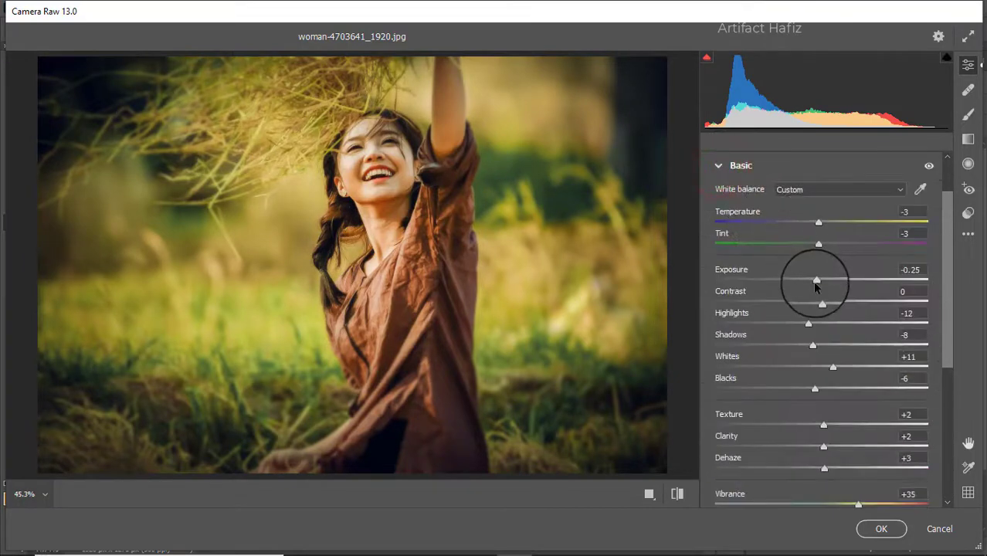
{"action": "left_click_drag", "start_coordinate": [816, 286], "coordinate": [827, 286]}
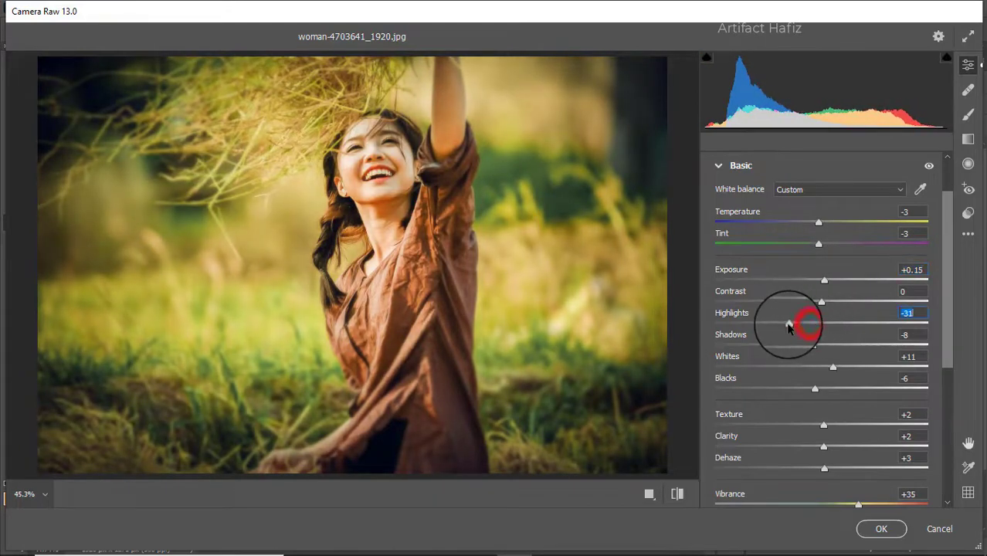
{"action": "left_click_drag", "start_coordinate": [764, 329], "coordinate": [772, 326]}
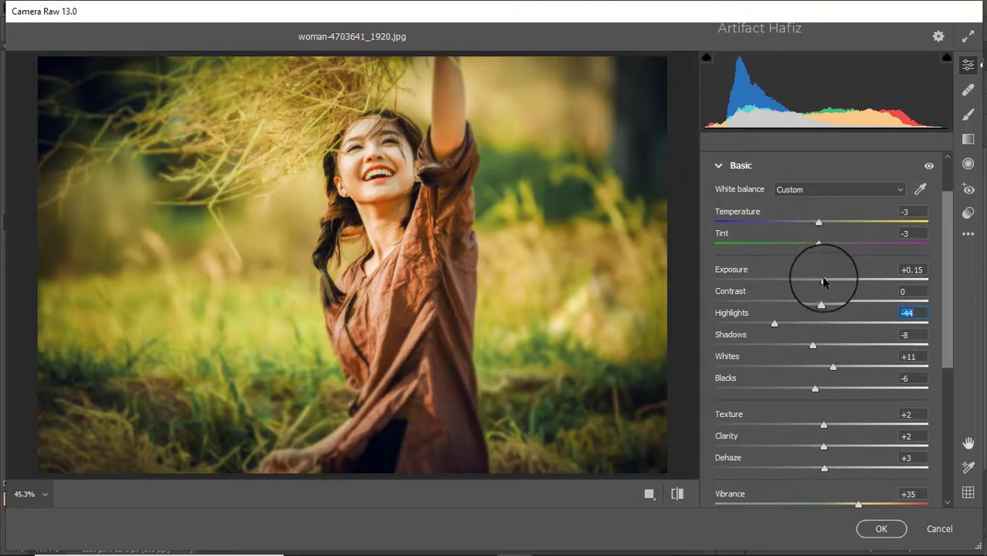
{"action": "left_click_drag", "start_coordinate": [837, 283], "coordinate": [828, 284]}
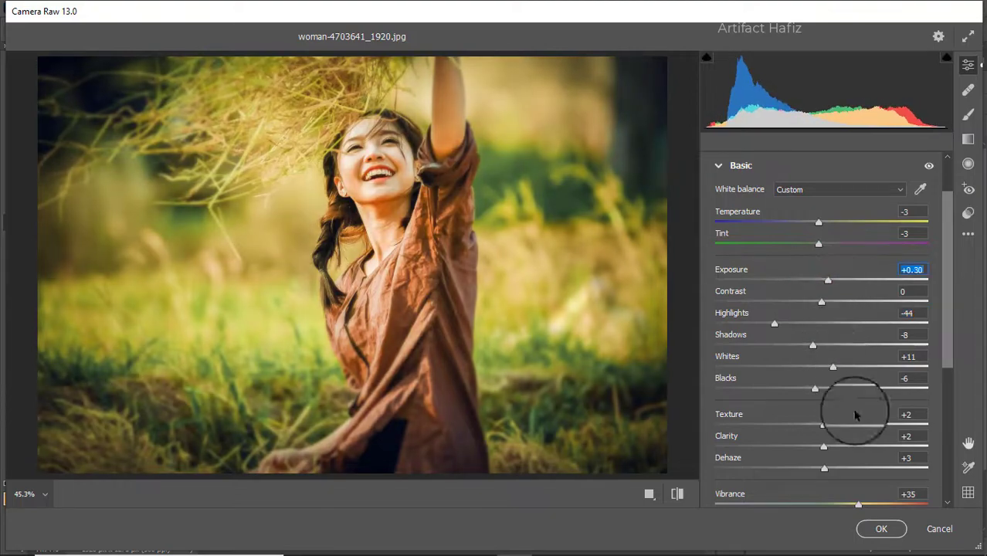
{"action": "left_click", "coordinate": [879, 527]}
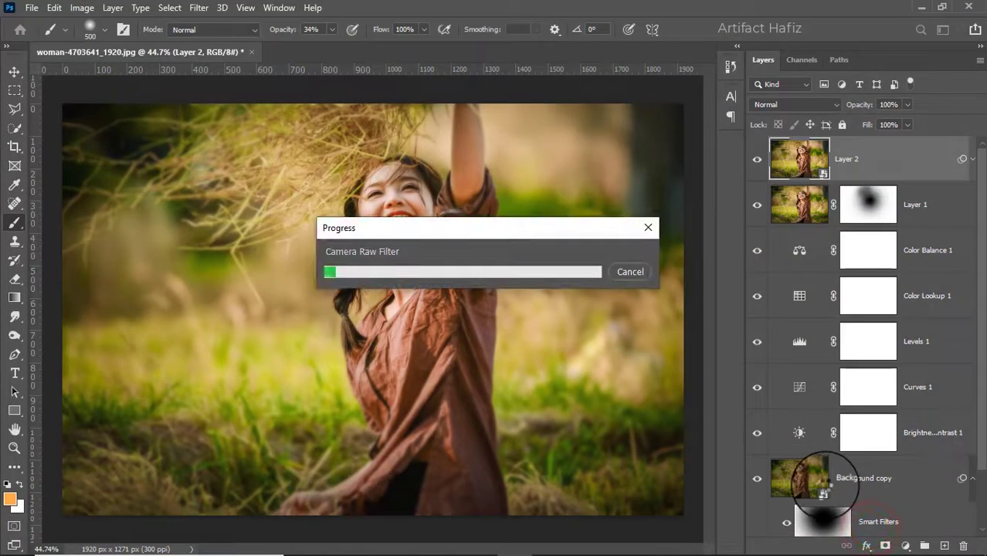
Compare the graded portrait with the original by toggling the visibility of all layers except Background
{"action": "scroll", "coordinate": [796, 456], "scroll_direction": "down", "scroll_amount": 3}
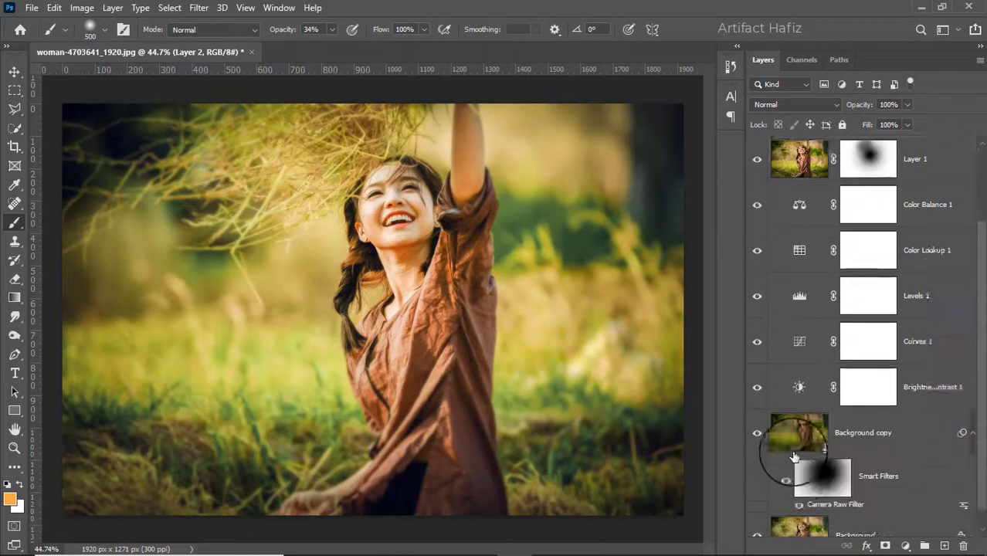
{"action": "left_click", "coordinate": [757, 514], "text": "alt"}
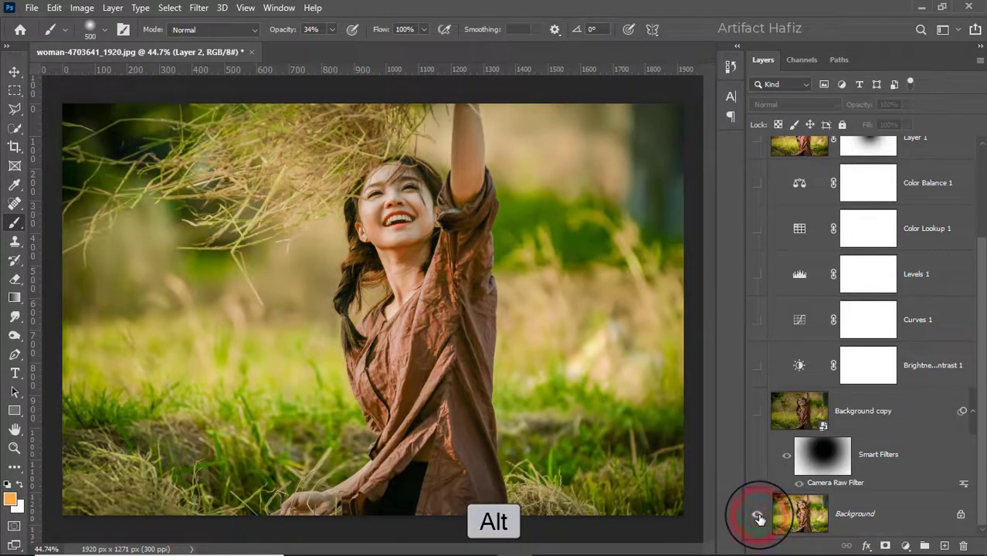
{"action": "left_click", "coordinate": [757, 514], "text": "alt"}
{"action": "left_click", "coordinate": [758, 516], "text": "alt"}
{"action": "left_click", "coordinate": [758, 516], "text": "alt"}
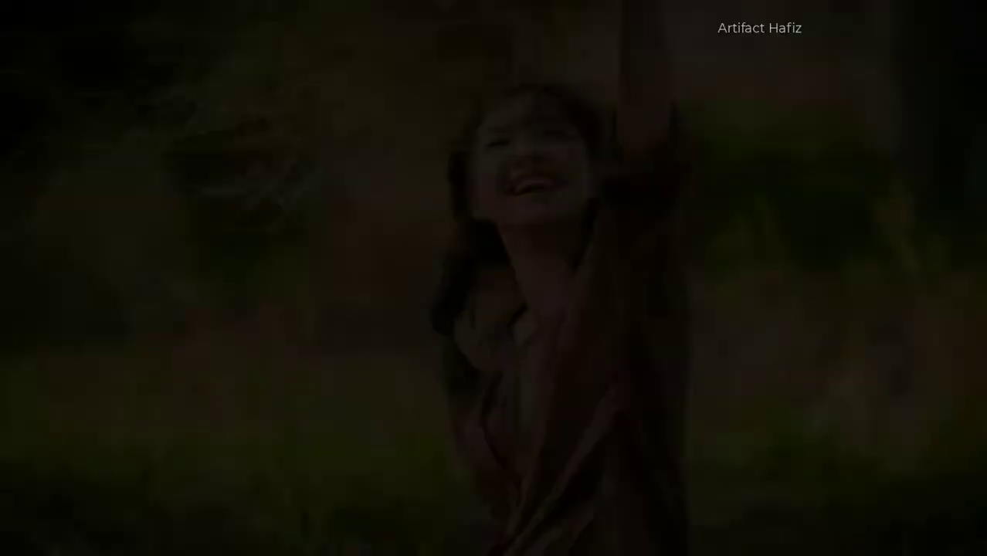